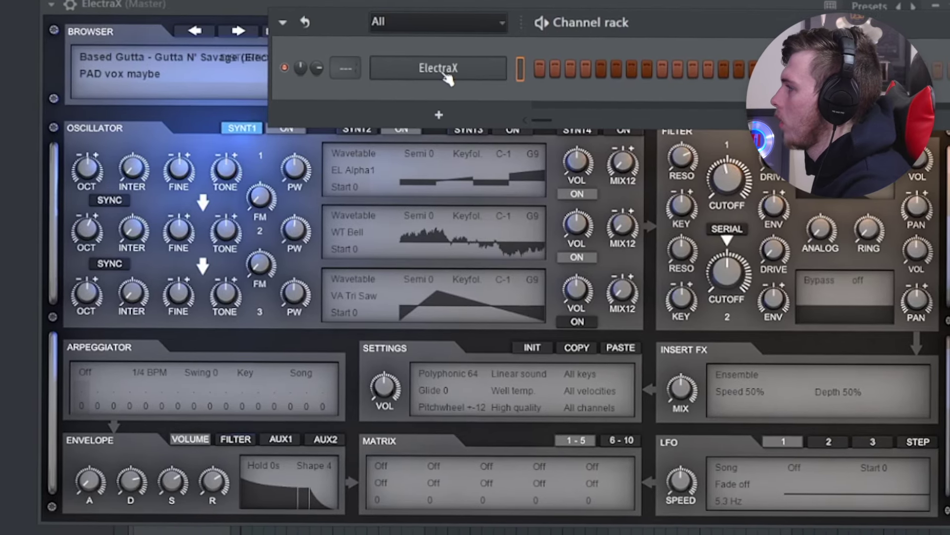
# - Open the piano roll for the ElectraX channel and set its scale highlighting to a minor scale
pyautogui.moveTo(697, 17); pyautogui.dragTo(668, 1)
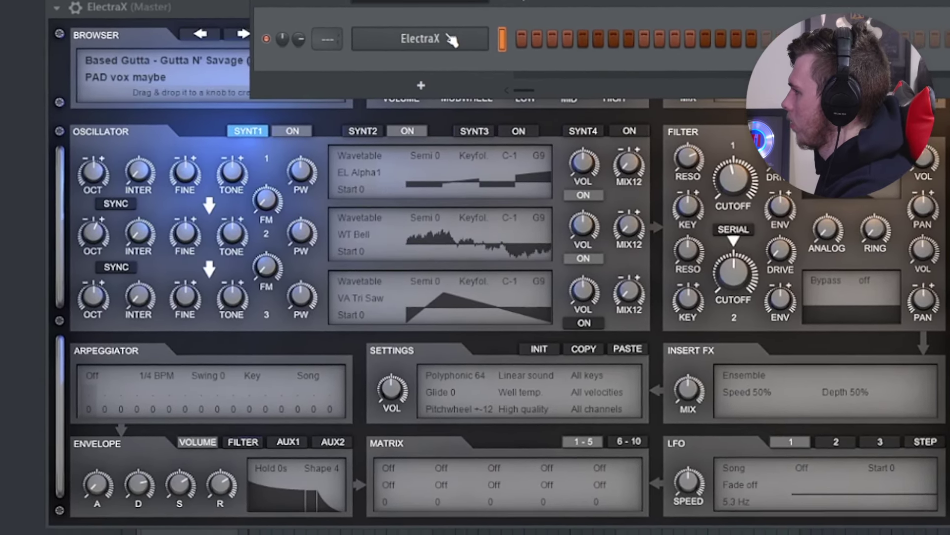
pyautogui.rightClick(452, 40)
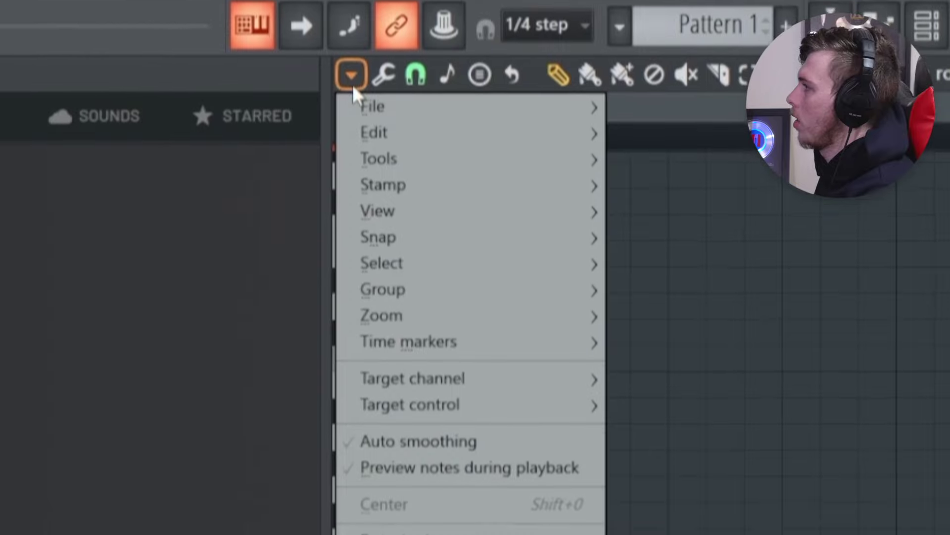
pyautogui.moveTo(437, 213)
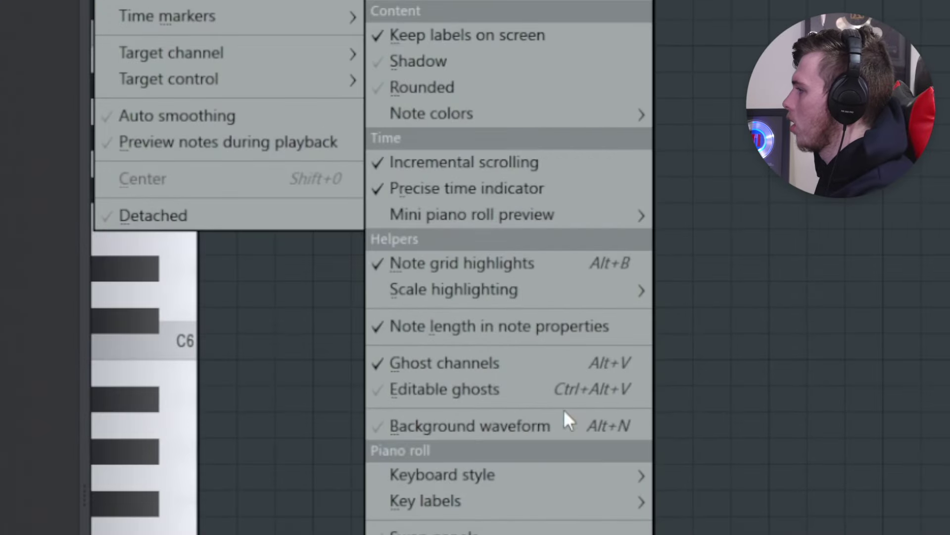
pyautogui.moveTo(558, 295)
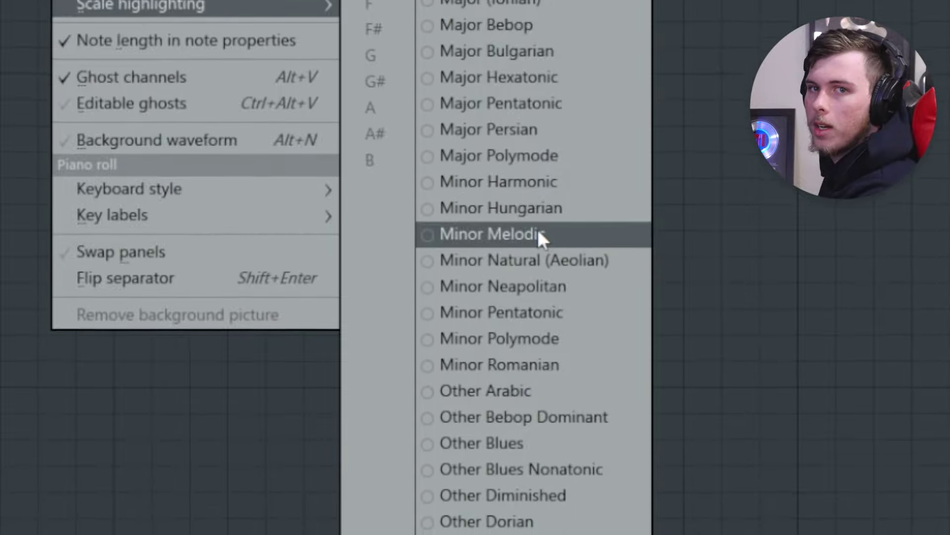
pyautogui.click(572, 217)
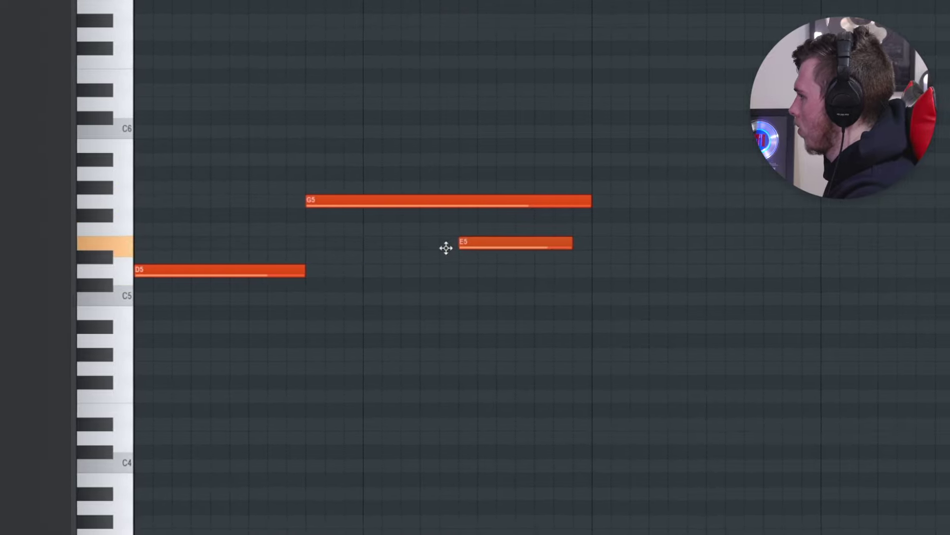
# - Join the D5, G5 and D#5 notes end to end and repeat the phrase along the pattern
pyautogui.hotkey('ctrl', 'l')
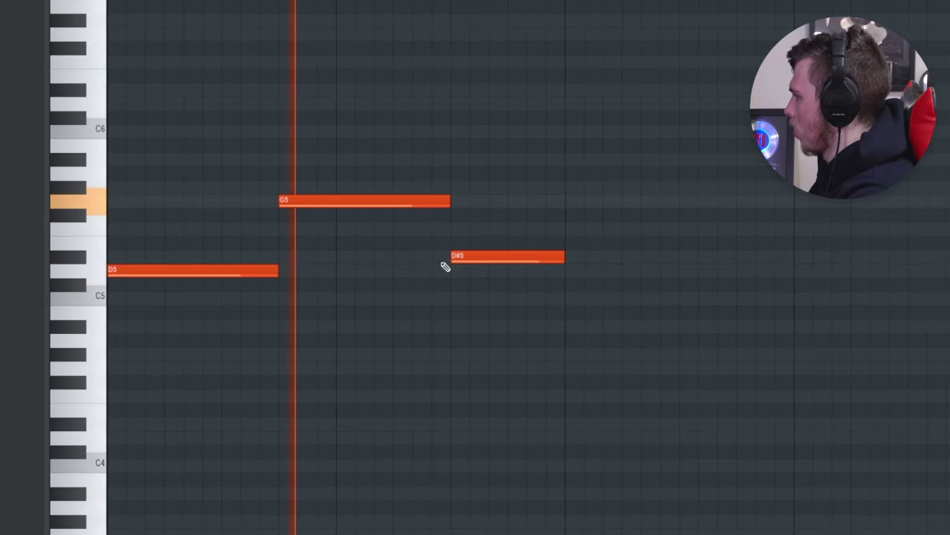
pyautogui.scroll(-2, 443, 281)
pyautogui.hotkey('ctrl', 'b')
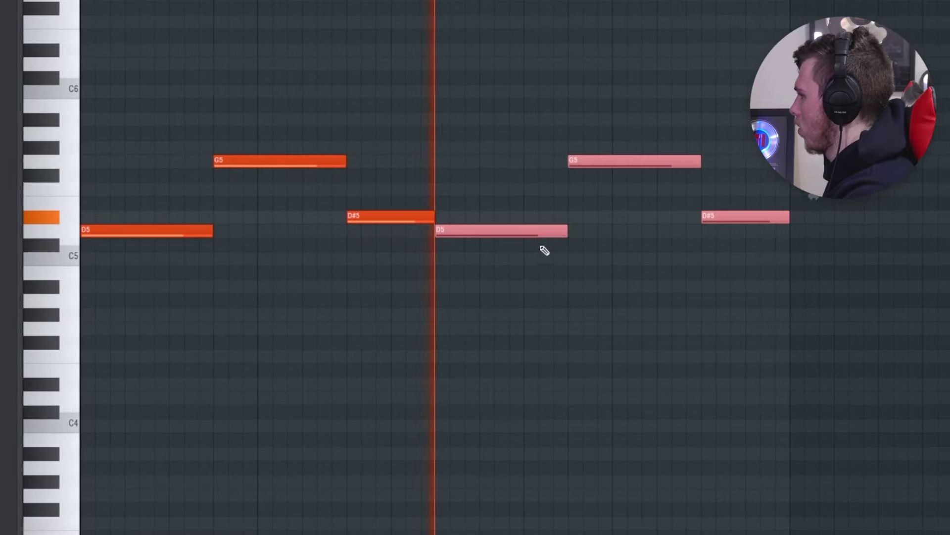
pyautogui.hotkey('ctrl', 'd')
pyautogui.scroll(-2, 589, 259)
pyautogui.scroll(2, 599, 258)
pyautogui.scroll(-2, 577, 261)
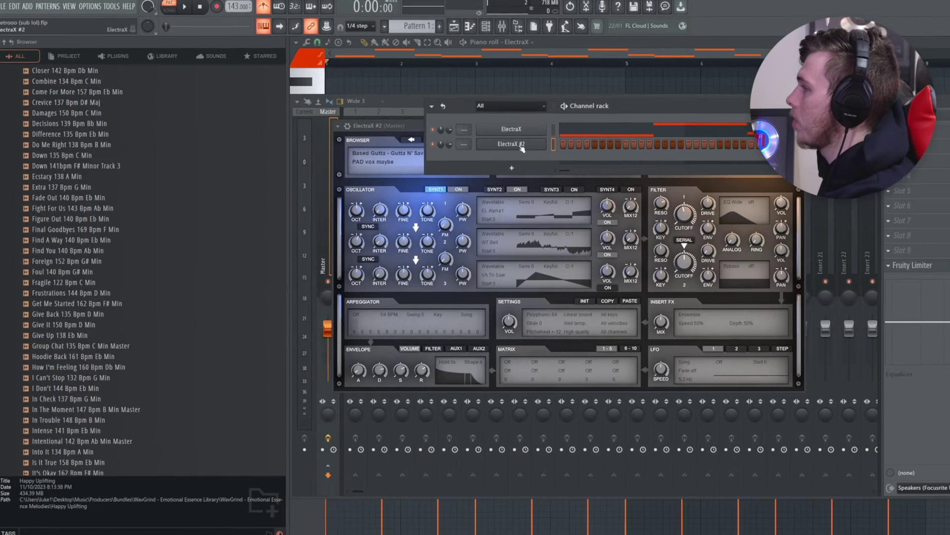
# - Build chords over the melody in ElectraX #2's piano roll by adding G5, A#5, D6, G#5 and C6 notes
pyautogui.rightClick(510, 122)
pyautogui.click(535, 130)
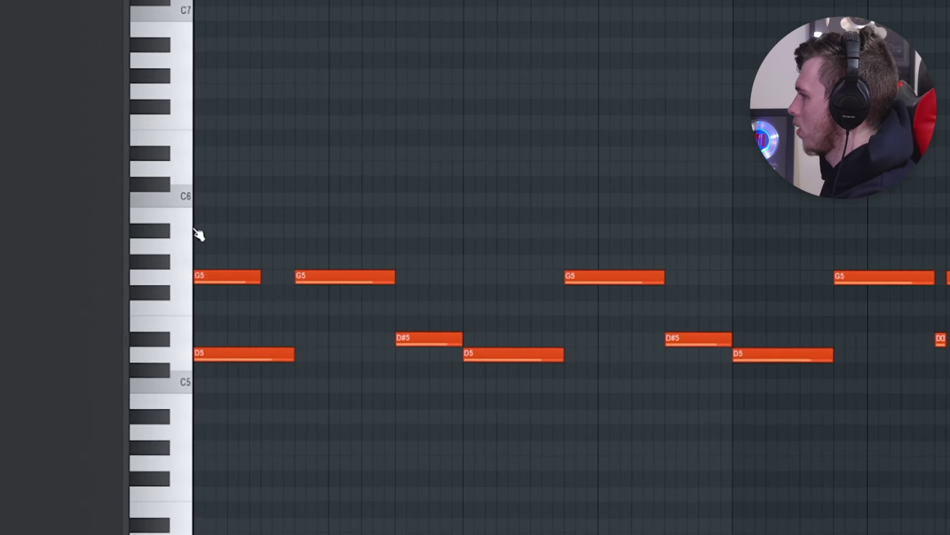
pyautogui.click(202, 231)
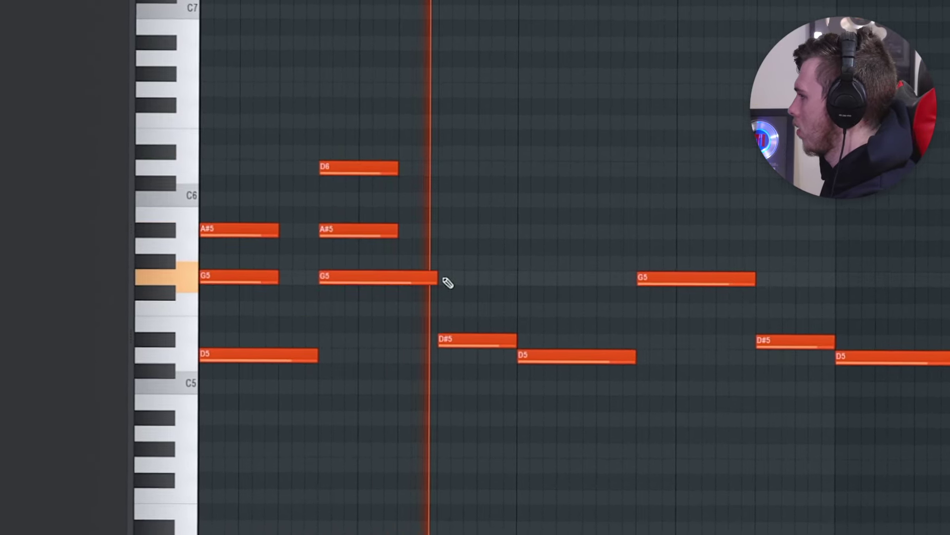
pyautogui.scroll(1, 529, 237)
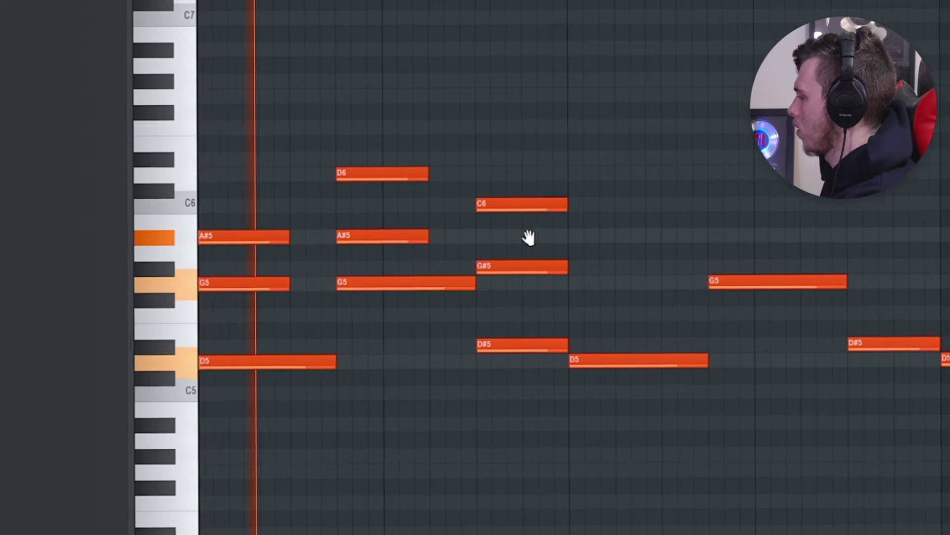
pyautogui.scroll(1, 555, 248)
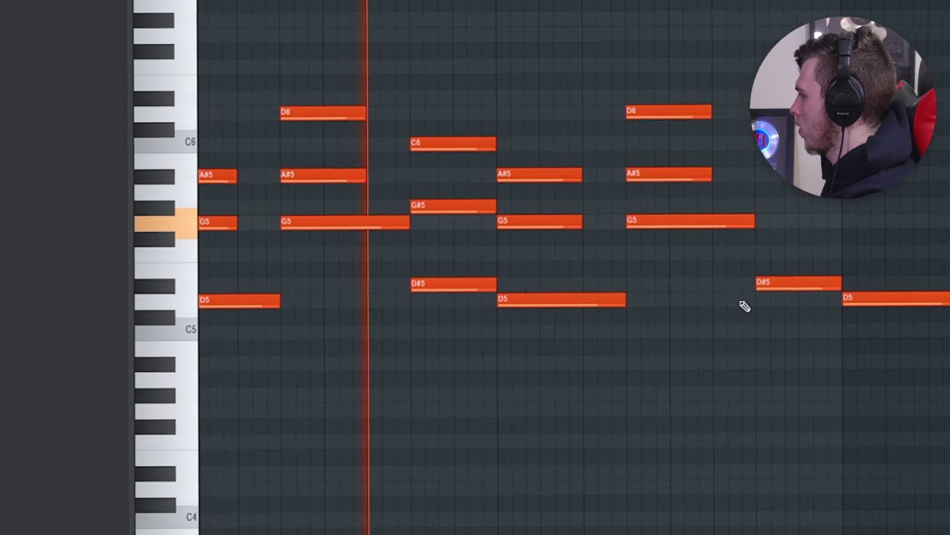
# - Delete the ElectraX #2 notes that follow the second phrase, from bar 5 onward
pyautogui.scroll(-4, 775, 307)
pyautogui.moveTo(948, 305); pyautogui.dragTo(632, 91)
pyautogui.scroll(3, 619, 163)
pyautogui.press('Delete')
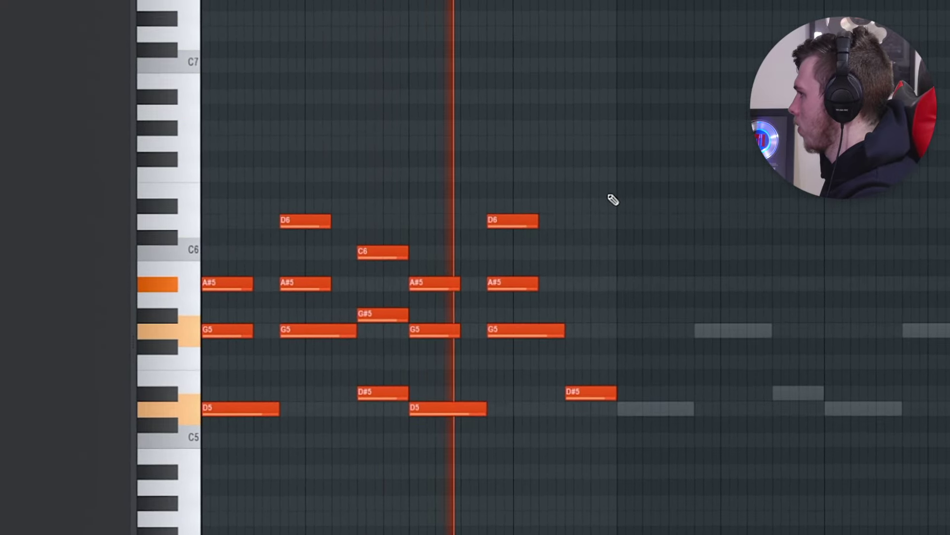
pyautogui.scroll(2, 567, 317)
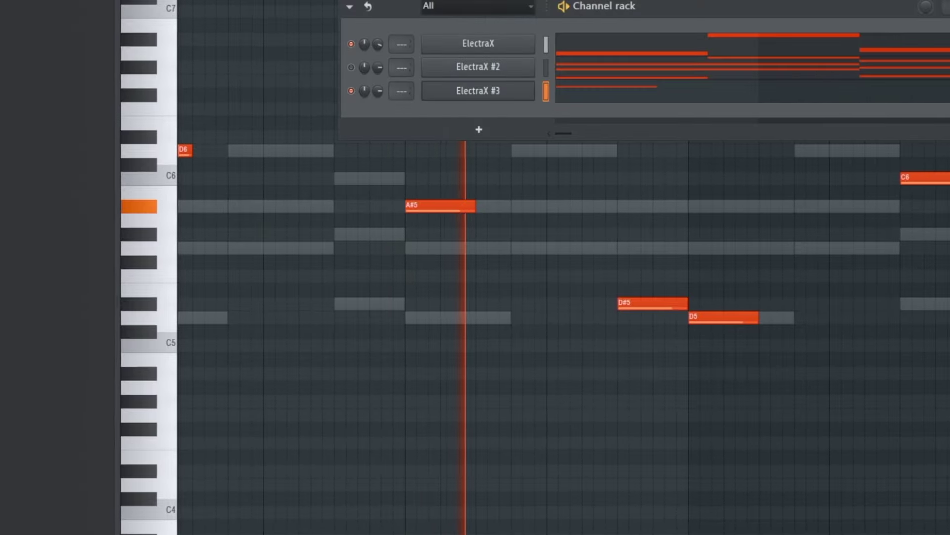
# - Paste the copied chord notes into the piano roll of ElectraX #4
pyautogui.press('F6')
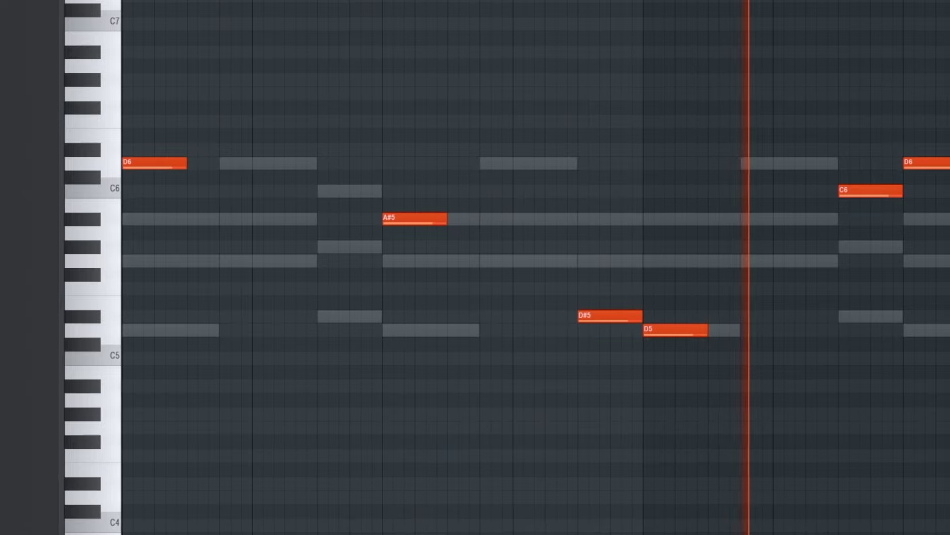
pyautogui.scroll(-1, 341, 33)
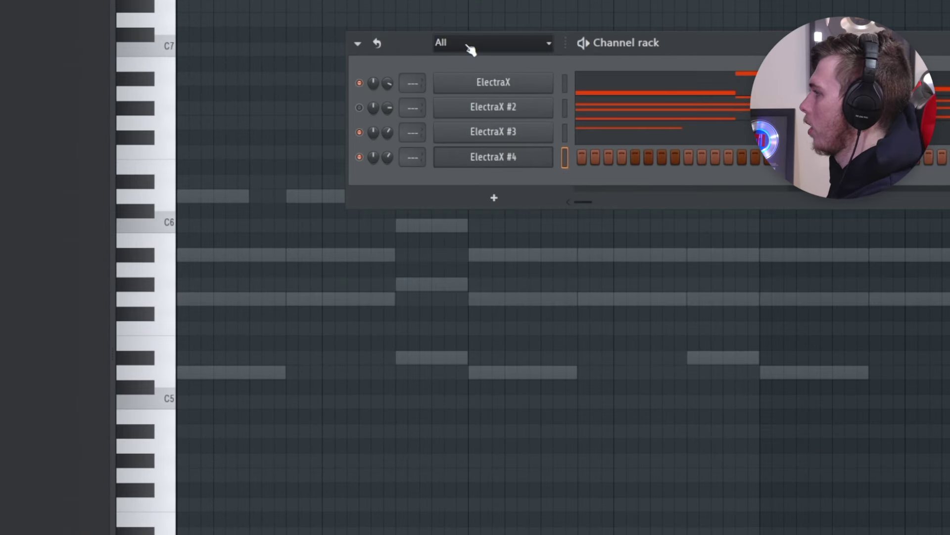
pyautogui.hotkey('ctrl', 'v')
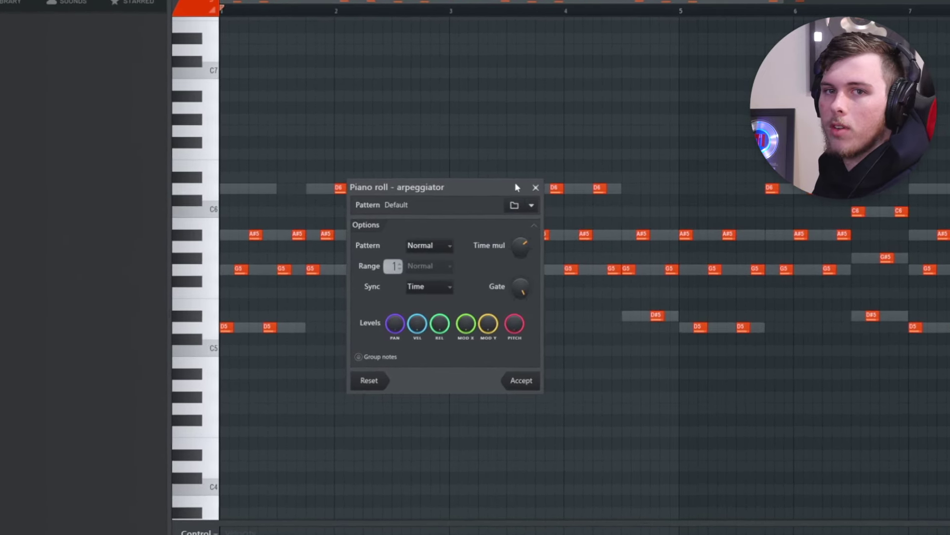
# - Arpeggiate the ElectraX #4 chords with the Normal pattern and Time sync, and raise the notes one octave
pyautogui.moveTo(481, 180); pyautogui.dragTo(692, 113)
pyautogui.press('space')
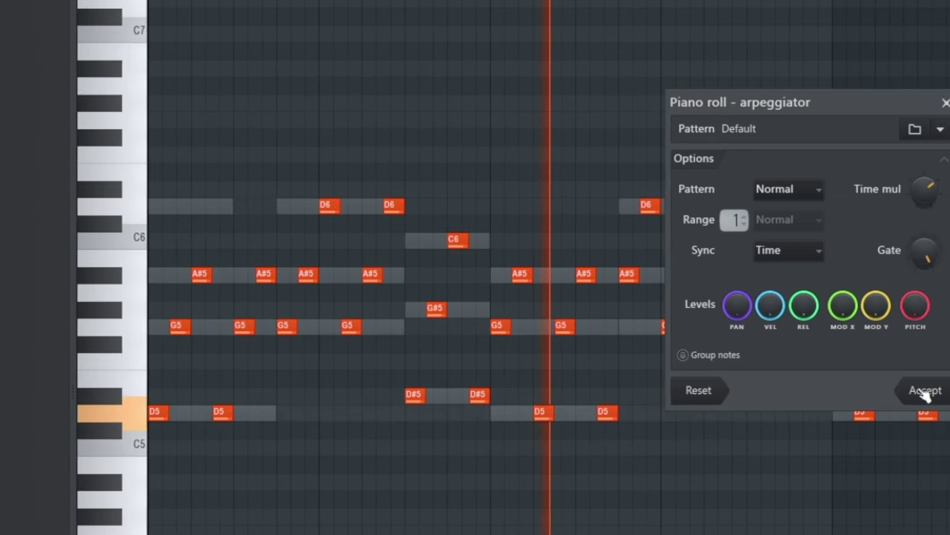
pyautogui.click(924, 391)
pyautogui.hotkey('ctrl', 'Up')
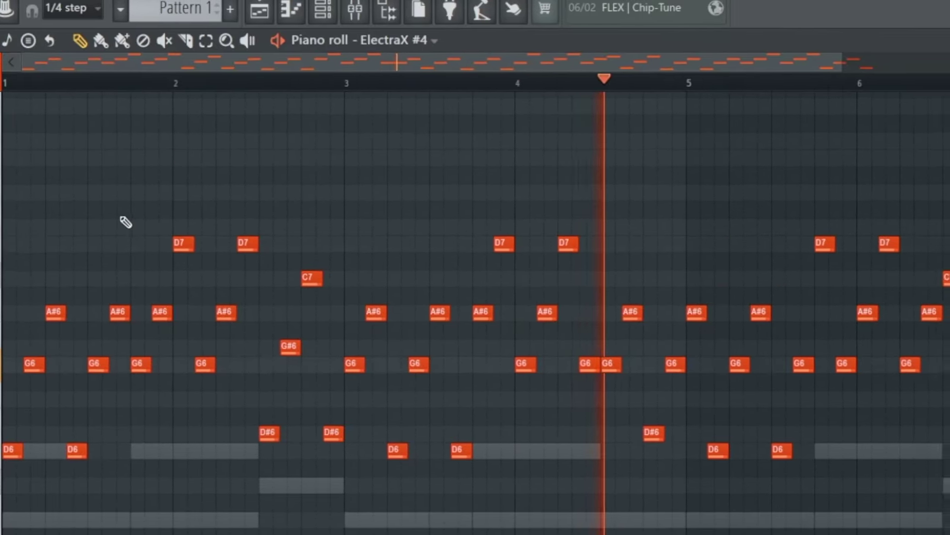
pyautogui.scroll(2, 277, 258)
pyautogui.scroll(-3, 336, 275)
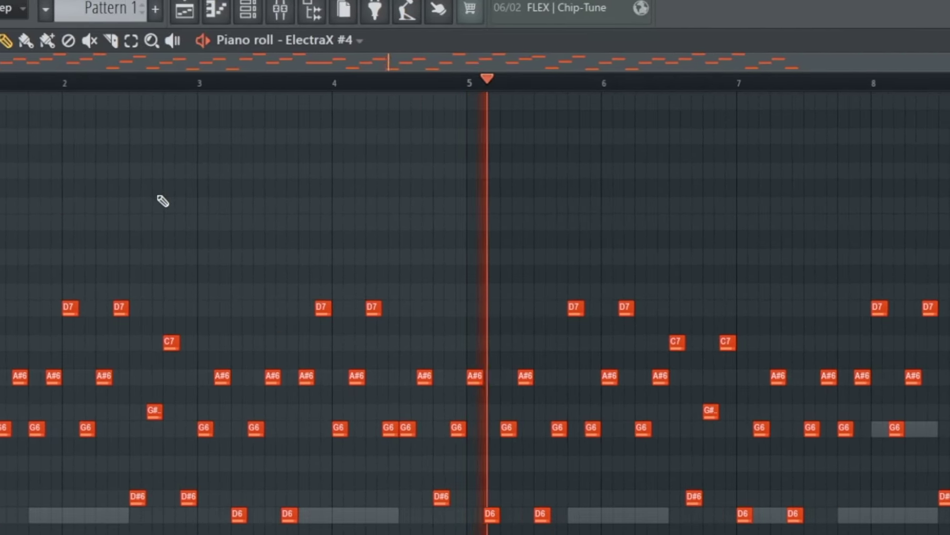
# - Look over the melody layers in the piano roll up to ElectraX #6 and bring up the channel rack
pyautogui.click(324, 14)
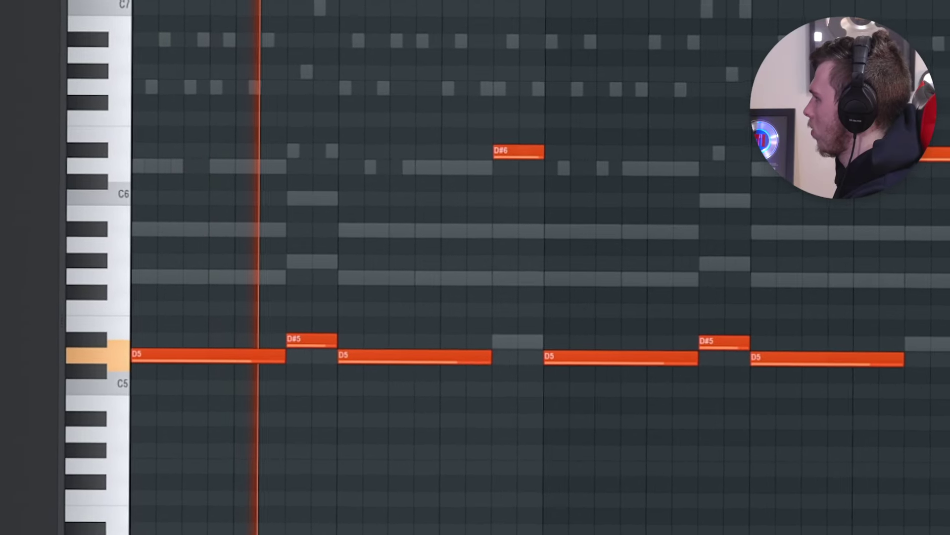
pyautogui.press('F6')
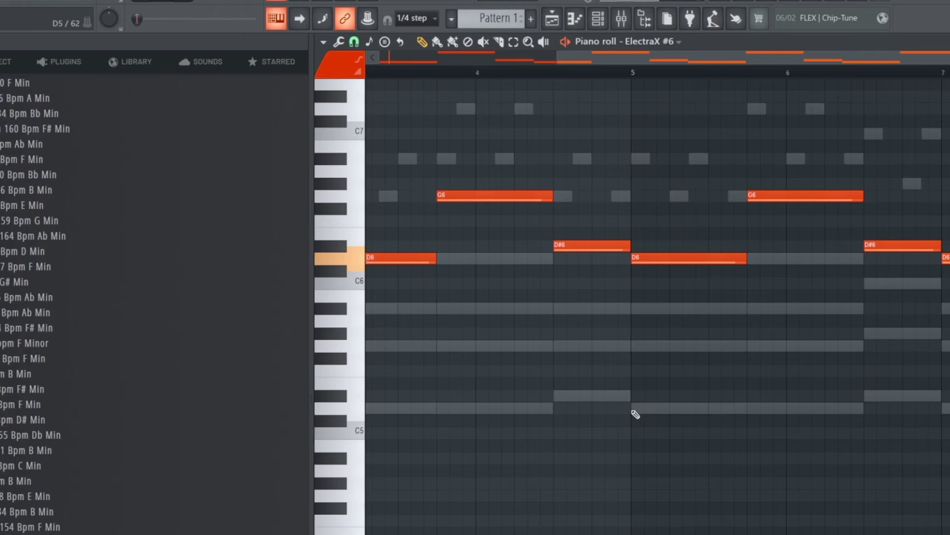
pyautogui.scroll(2, 517, 352)
pyautogui.moveTo(518, 355); pyautogui.dragTo(661, 376)
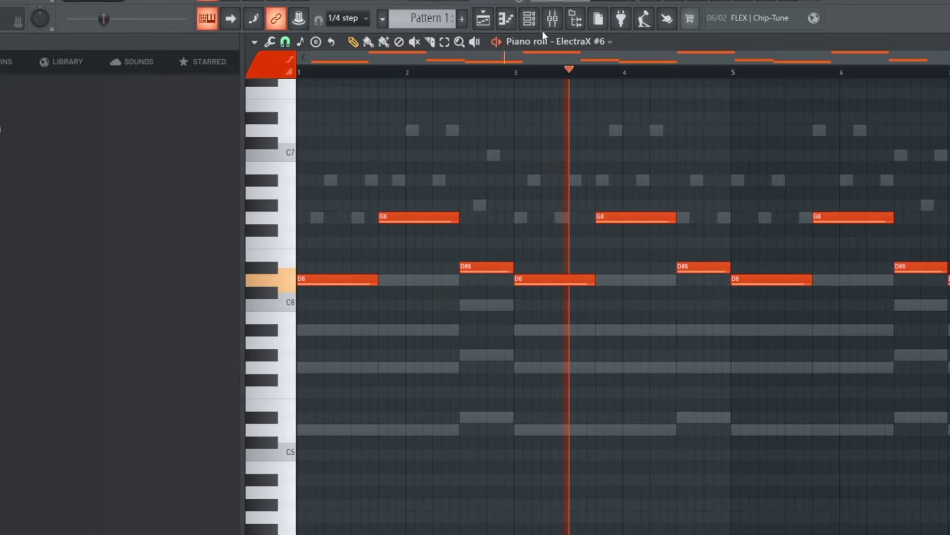
pyautogui.click(539, 21)
pyautogui.moveTo(693, 119); pyautogui.dragTo(612, 176)
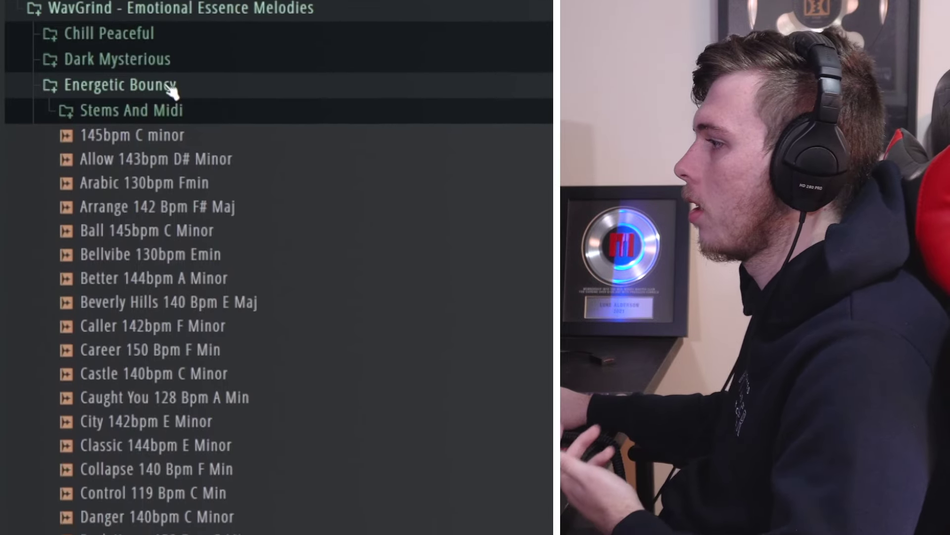
# - Audition the Fireplace 141 Bpm C Min, League 149bpm D# Minor and Pyrex Real 130bpm Emin loops in the Energetic Bouncy folder
pyautogui.scroll(-4, 187, 127)
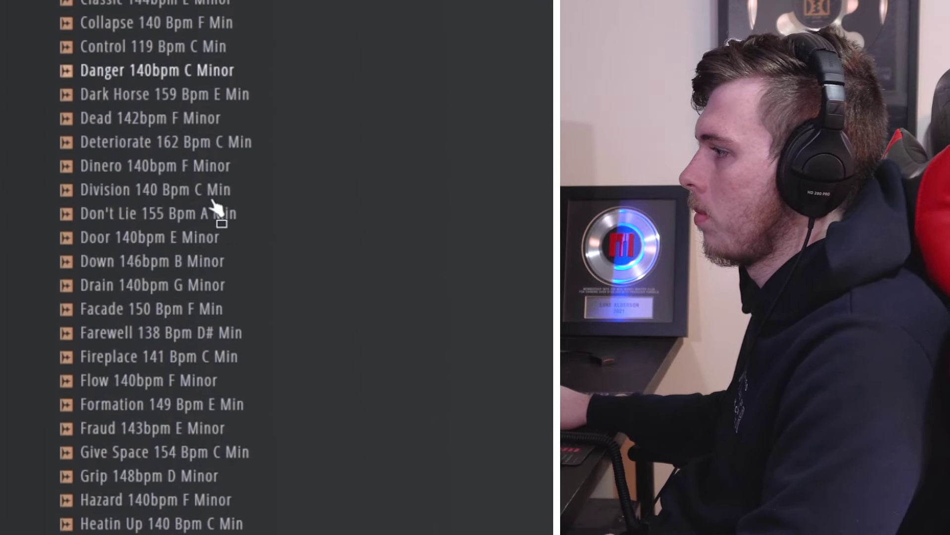
pyautogui.click(225, 341)
pyautogui.scroll(-4, 166, 333)
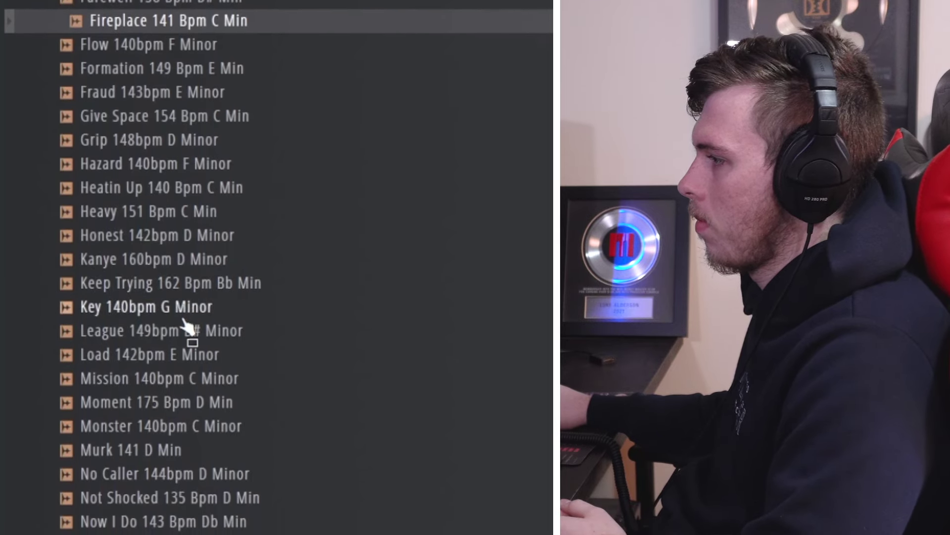
pyautogui.click(176, 326)
pyautogui.scroll(-4, 180, 322)
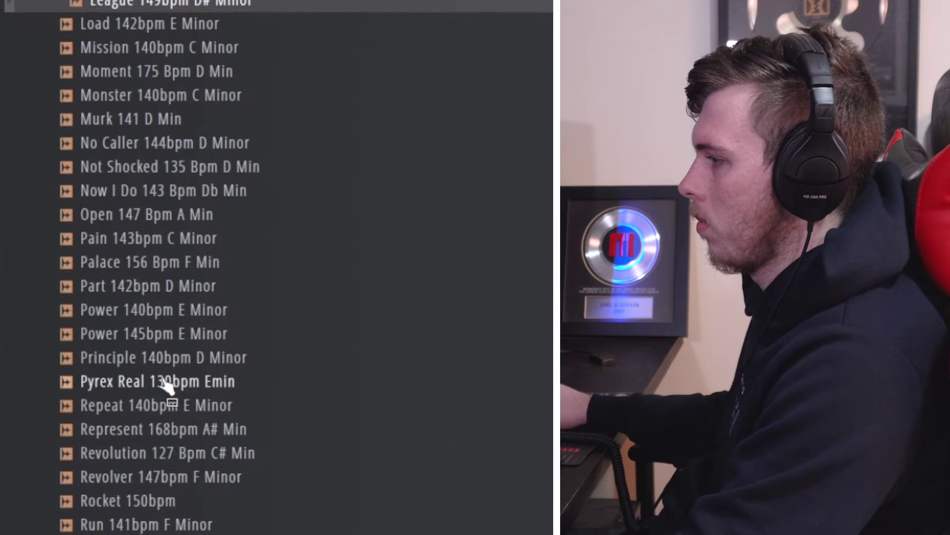
pyautogui.click(166, 383)
pyautogui.scroll(15, 188, 366)
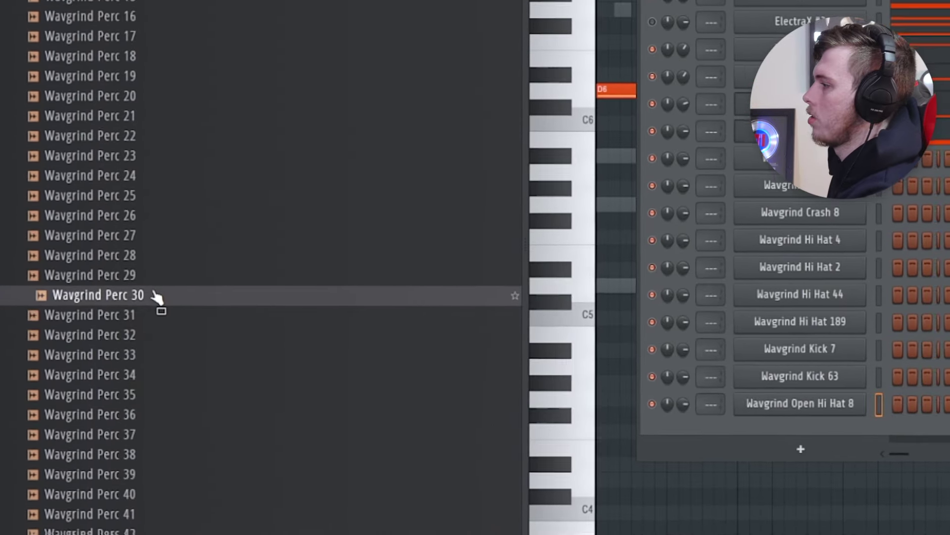
# - Add the Wavgrind Perc 30 and Wavgrind Perc 76 samples as new channels in the channel rack
pyautogui.moveTo(162, 307); pyautogui.dragTo(823, 445)
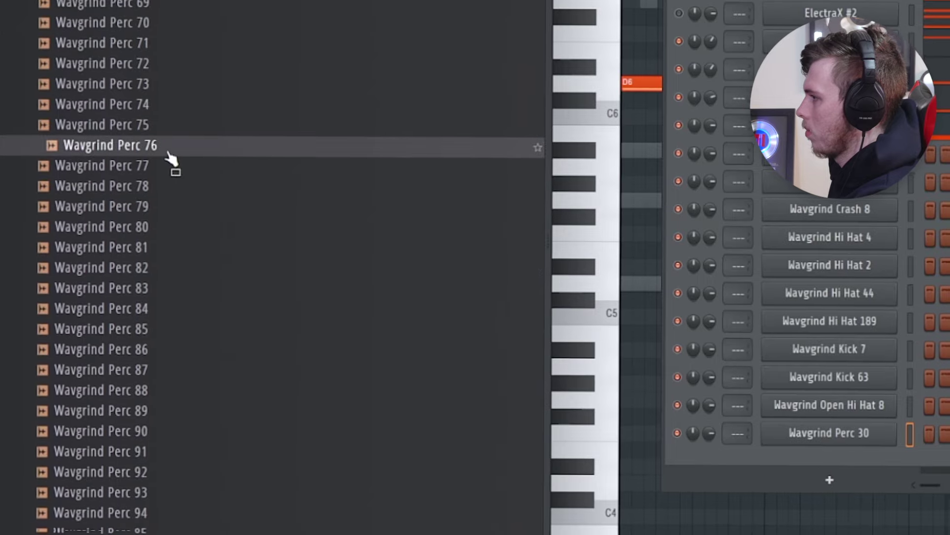
pyautogui.moveTo(169, 155); pyautogui.dragTo(372, 244)
pyautogui.moveTo(371, 244); pyautogui.dragTo(832, 460)
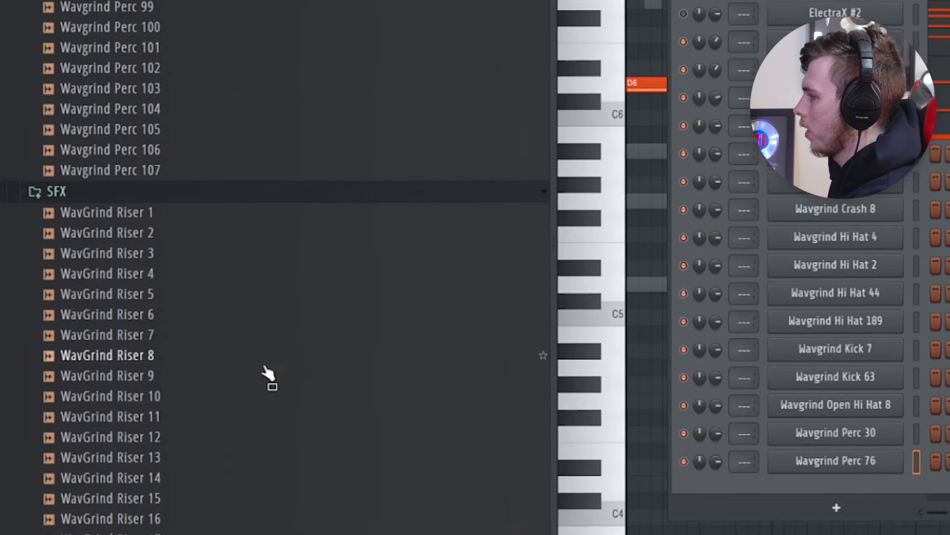
# - Audition Wavgrind Perc 103, and add Wavgrind Perc 97 and a Wavgrind snare as new channels
pyautogui.click(141, 87)
pyautogui.scroll(3, 137, 89)
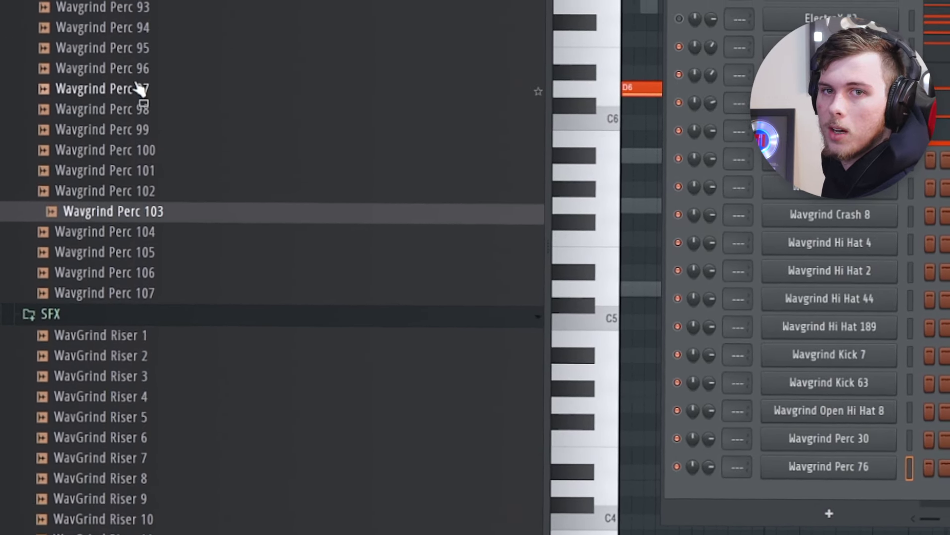
pyautogui.click(137, 90)
pyautogui.moveTo(138, 90); pyautogui.dragTo(780, 483)
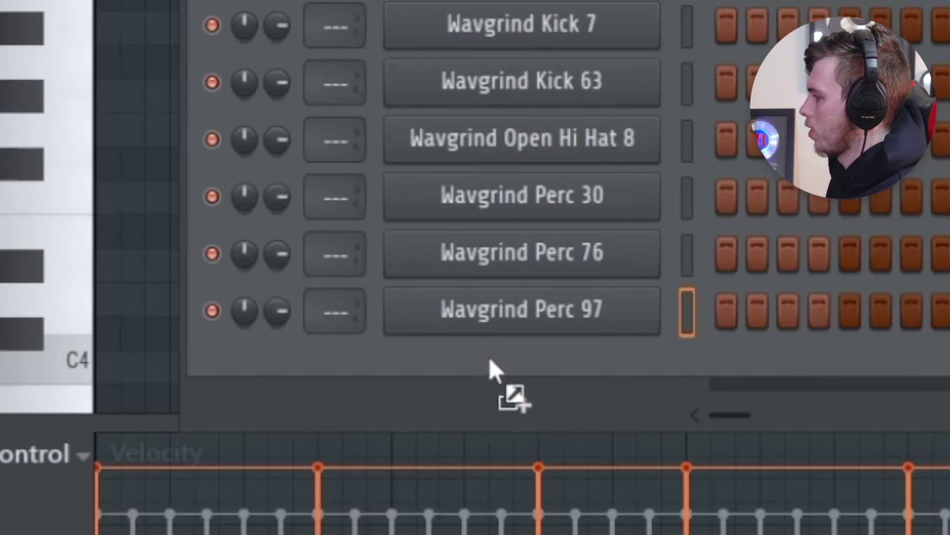
pyautogui.moveTo(493, 378); pyautogui.dragTo(495, 381)
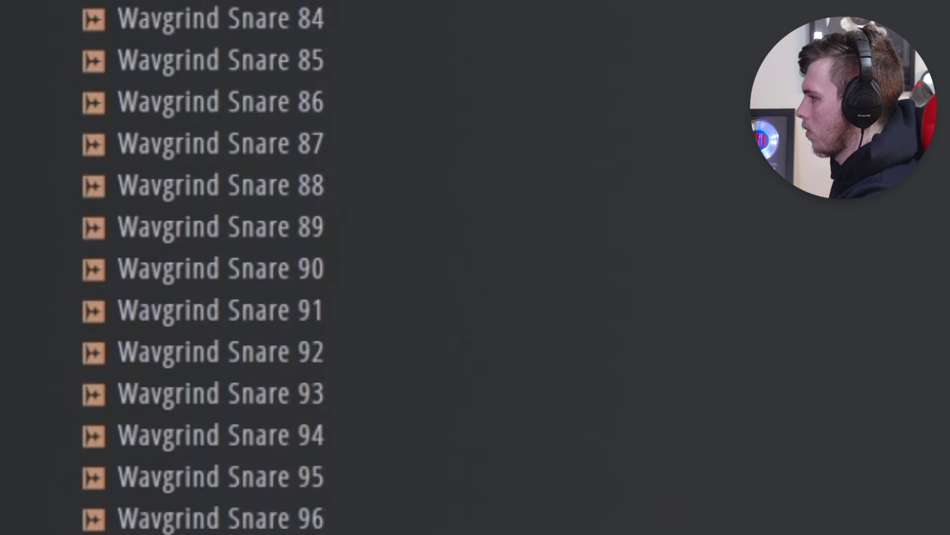
pyautogui.moveTo(238, 226); pyautogui.dragTo(388, 342)
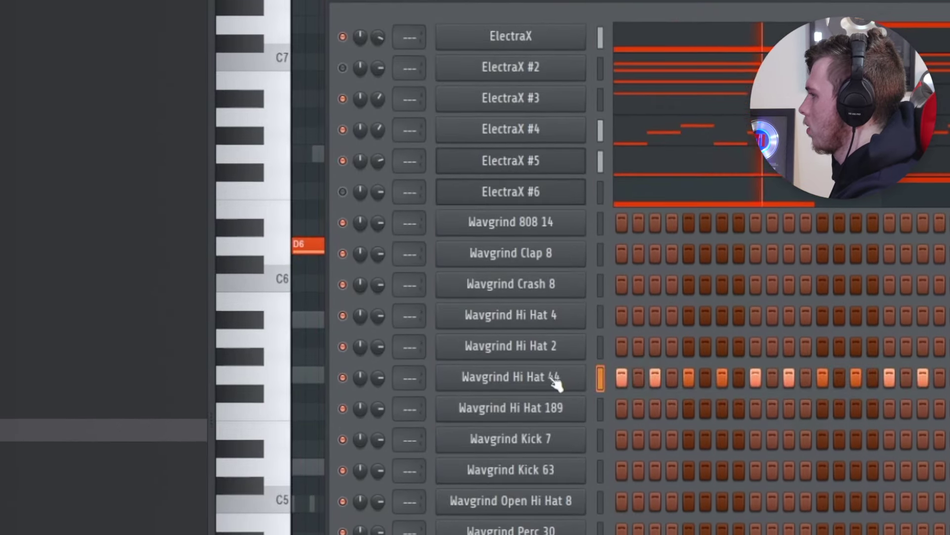
# - Open the every-other-step Wavgrind Hi Hat 44 pattern as C5 notes in the piano roll, and bring the channel rack back up
pyautogui.rightClick(555, 381)
pyautogui.click(626, 353)
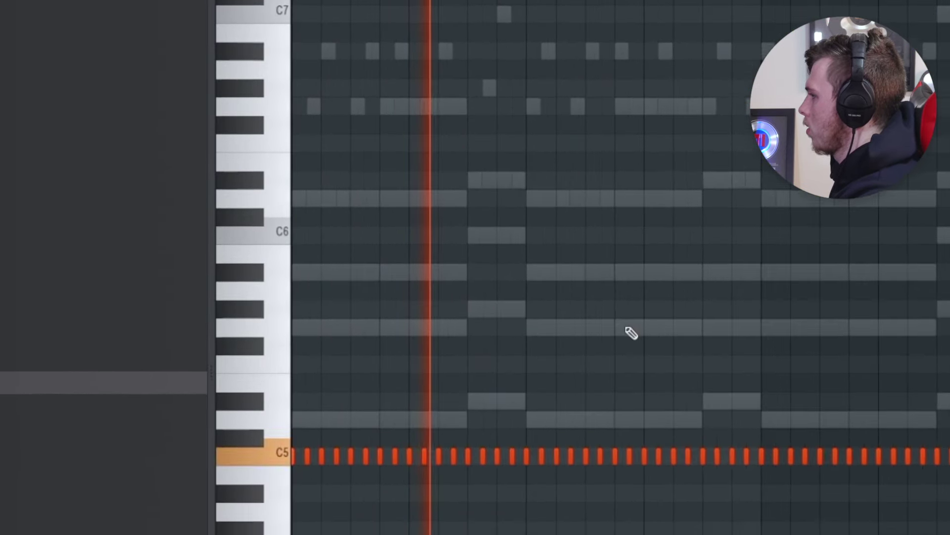
pyautogui.scroll(-1, 675, 324)
pyautogui.press('F6')
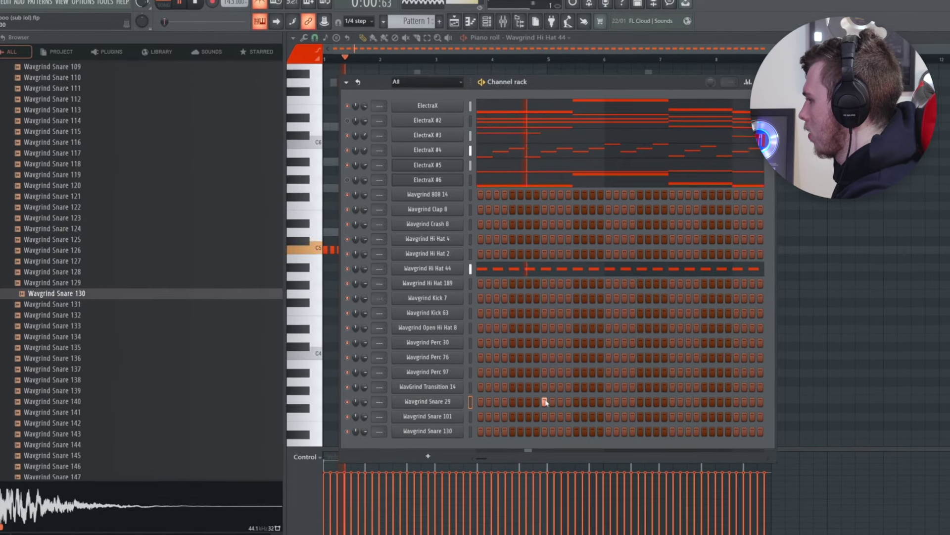
# - Place Wavgrind Snare 29 hits on steps 9 and 25, and duplicate them along the pattern in the piano roll
pyautogui.click(547, 406)
pyautogui.click(678, 406)
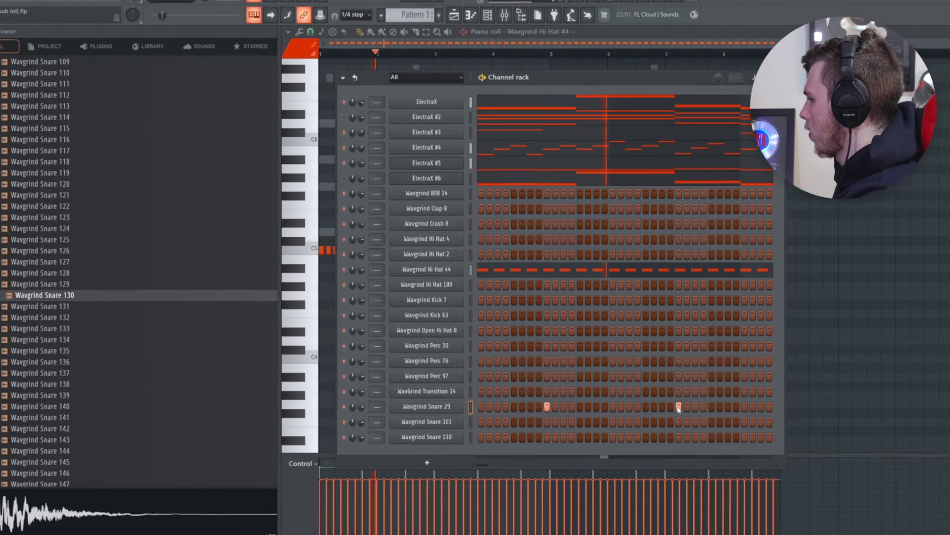
pyautogui.rightClick(450, 408)
pyautogui.click(471, 413)
pyautogui.hotkey('ctrl', 'a')
pyautogui.hotkey('ctrl', 'b')
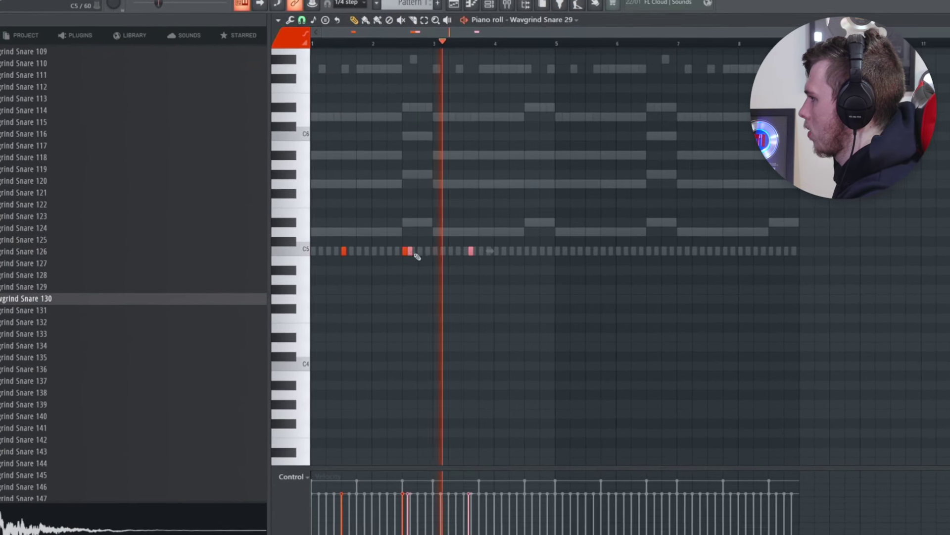
pyautogui.moveTo(410, 252); pyautogui.dragTo(466, 252)
pyautogui.hotkey('ctrl', 'd')
pyautogui.hotkey('ctrl', 'b')
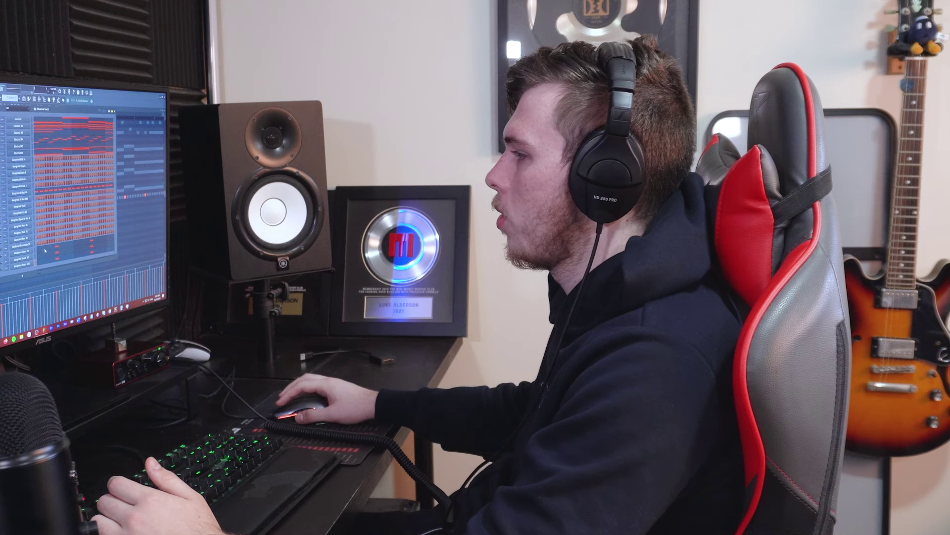
# - Examine the C5 hits of the layered snare and of Wavgrind Clap 8 against the hi-hats in the piano roll
pyautogui.click(45, 250)
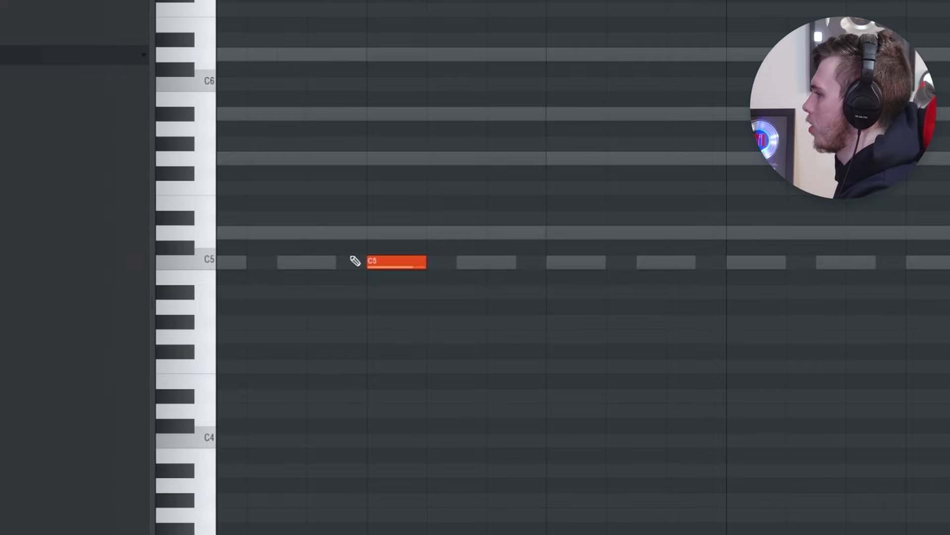
pyautogui.moveTo(355, 261)
pyautogui.mouseDown()
pyautogui.moveTo(522, 275)
pyautogui.moveTo(491, 273)
pyautogui.mouseUp()
pyautogui.hotkey('ctrl', 'a')
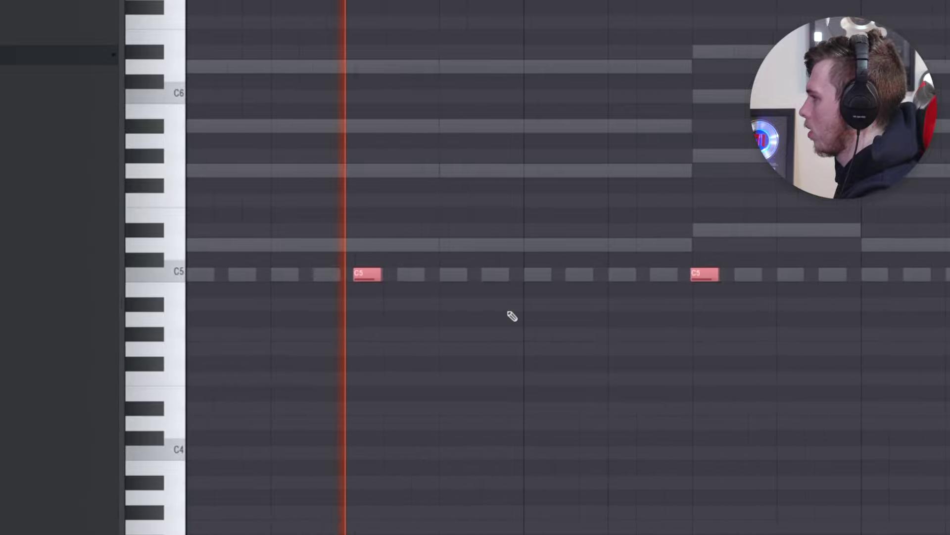
pyautogui.scroll(-2, 514, 316)
pyautogui.hotkey('ctrl', 'd')
pyautogui.moveTo(792, 303); pyautogui.dragTo(526, 316)
pyautogui.scroll(4, 526, 316)
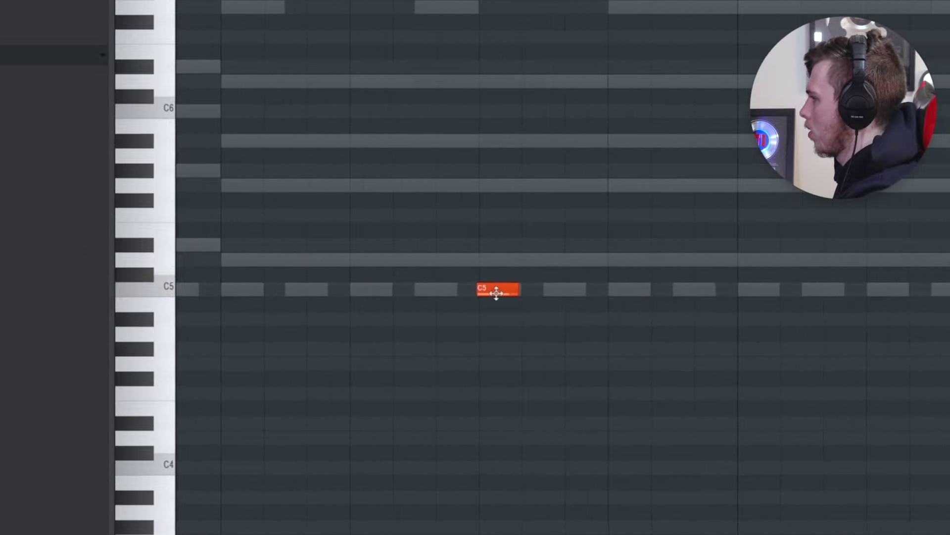
pyautogui.scroll(-4, 625, 328)
pyautogui.moveTo(702, 352); pyautogui.dragTo(619, 320)
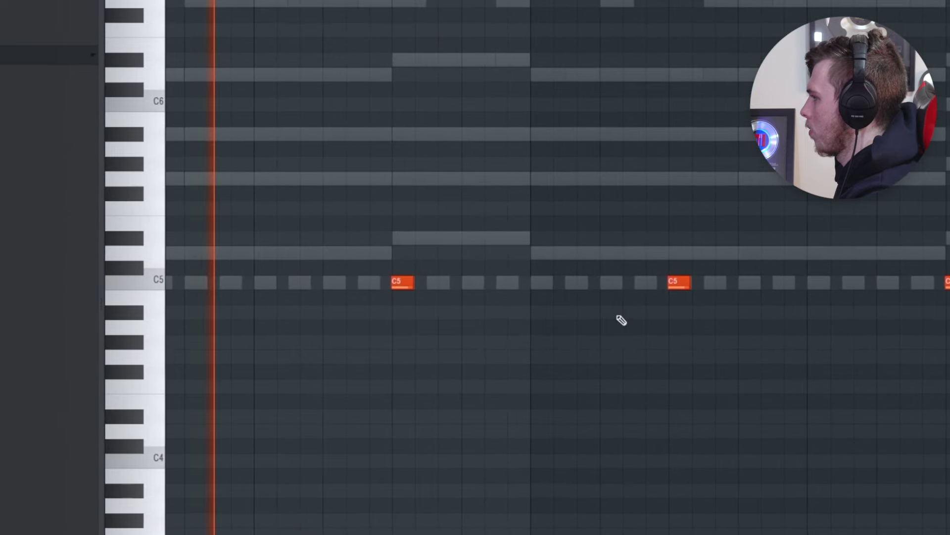
pyautogui.scroll(2, 621, 322)
pyautogui.hscroll(3, 454, 312)
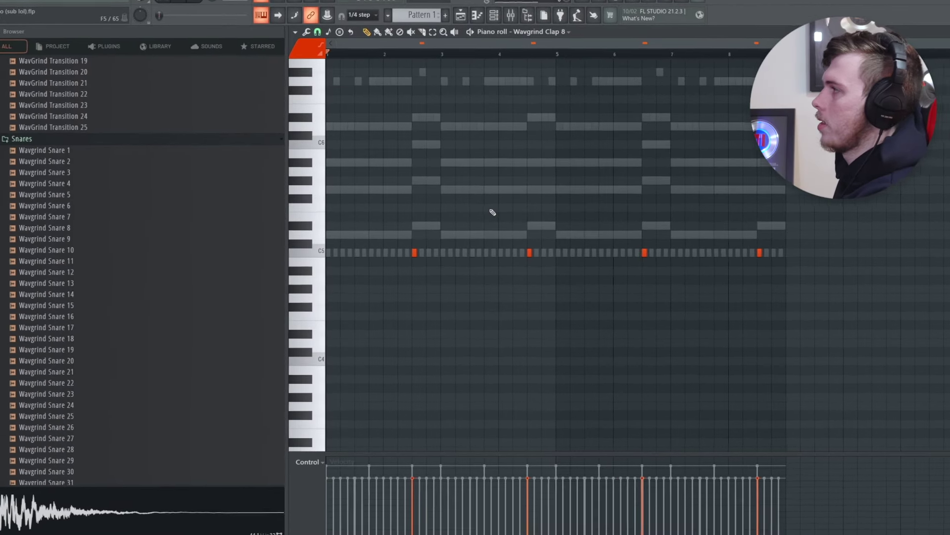
pyautogui.scroll(2, 435, 190)
pyautogui.moveTo(427, 183); pyautogui.dragTo(487, 198)
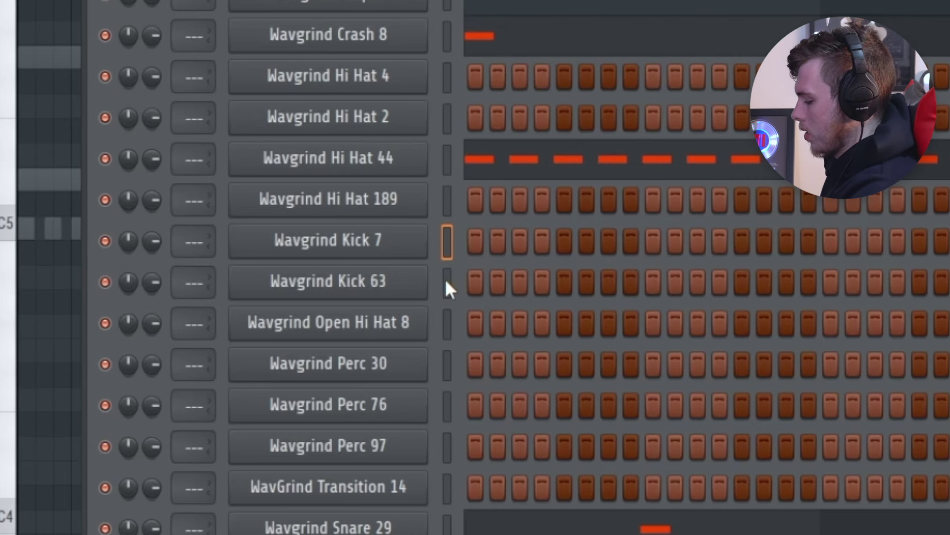
# - Select the Wavgrind Kick 63 channel and examine the placement of its C5 hits across the eight bars in the piano roll
pyautogui.click(447, 283)
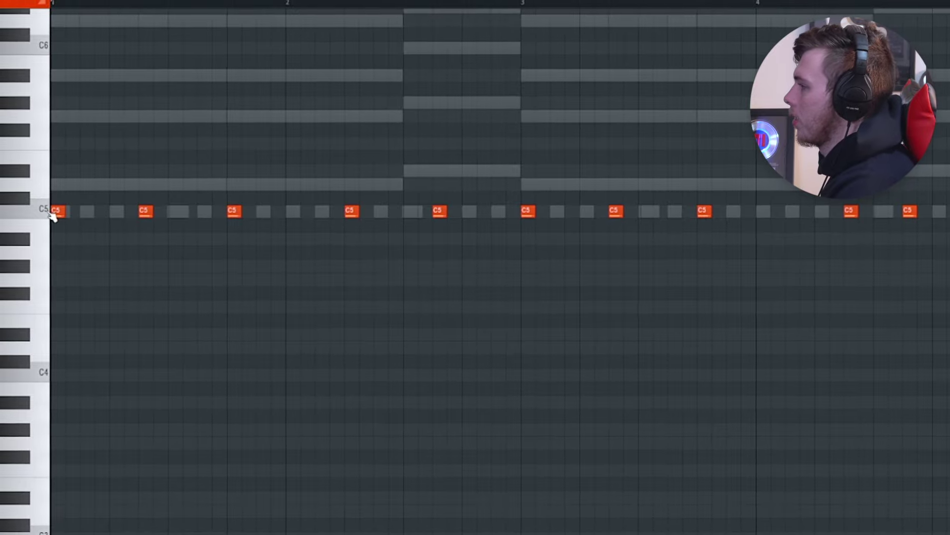
pyautogui.scroll(-3, 63, 209)
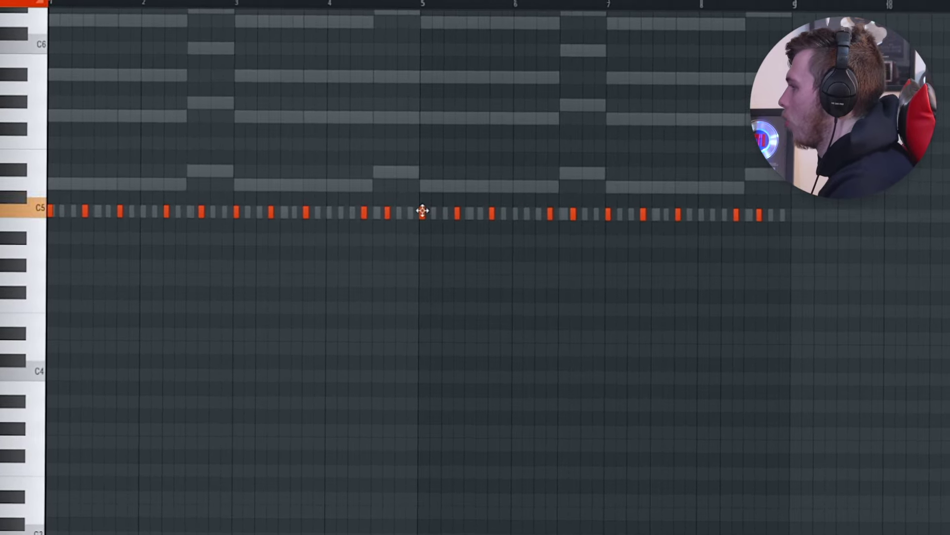
pyautogui.scroll(2, 224, 293)
pyautogui.moveTo(224, 293); pyautogui.dragTo(330, 326)
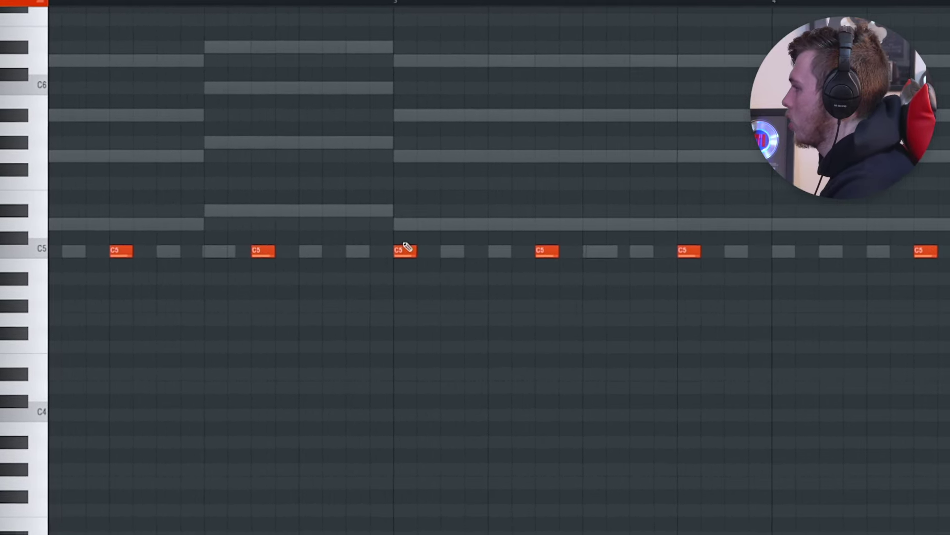
pyautogui.moveTo(538, 338); pyautogui.dragTo(410, 368)
pyautogui.scroll(-3, 322, 388)
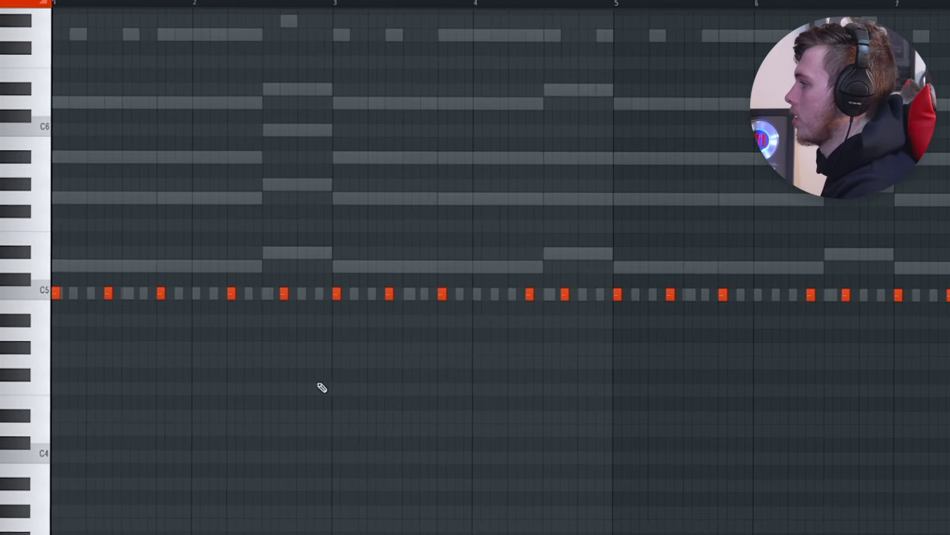
# - Lower the velocity of individual Wavgrind Kick 63 hits slightly in the velocity lane, leaving the accented hits at full level
pyautogui.scroll(2, 174, 388)
pyautogui.moveTo(174, 389); pyautogui.dragTo(280, 356)
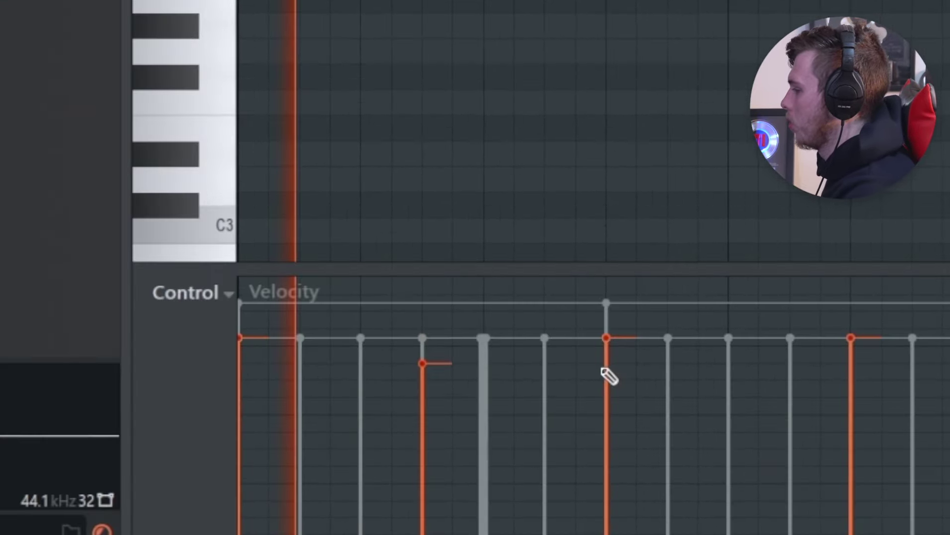
pyautogui.click(606, 369)
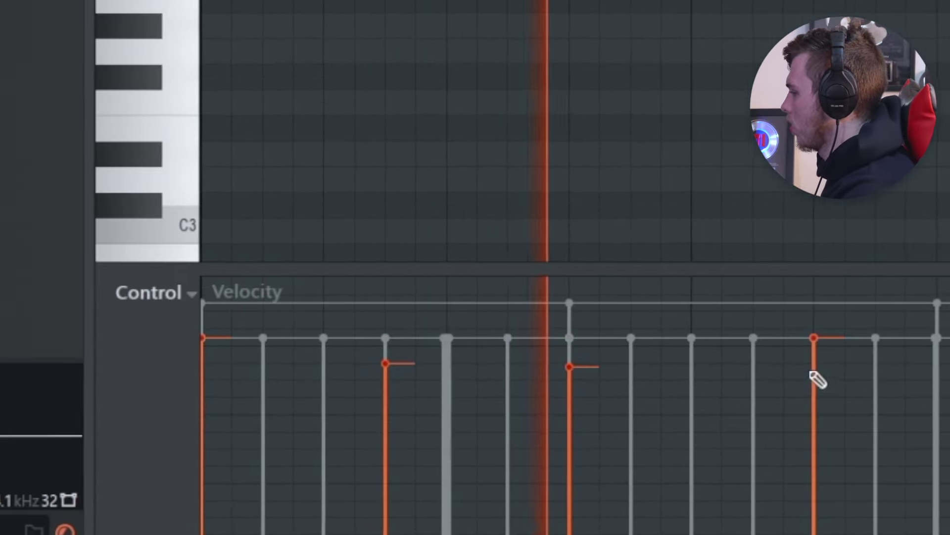
pyautogui.click(814, 366)
pyautogui.moveTo(891, 391); pyautogui.dragTo(600, 357)
pyautogui.click(707, 368)
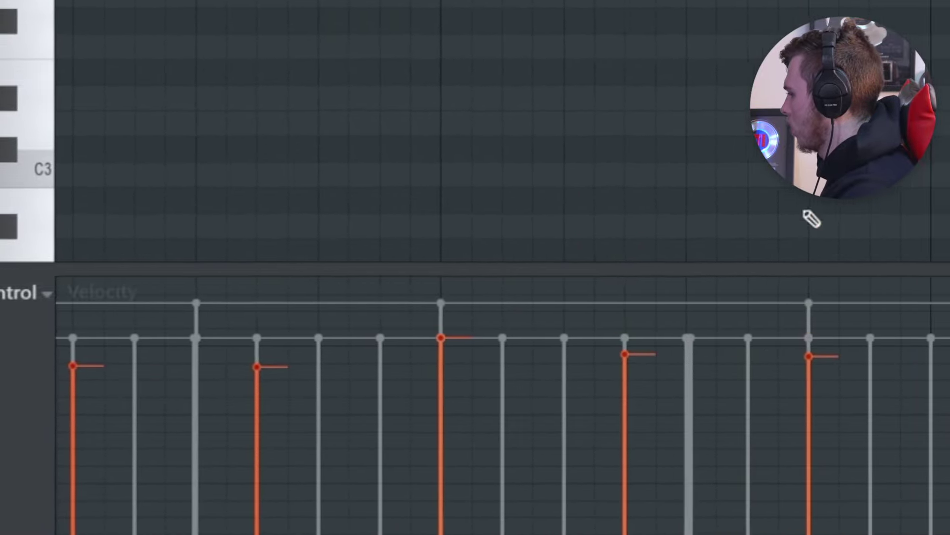
pyautogui.moveTo(804, 212); pyautogui.dragTo(218, 160)
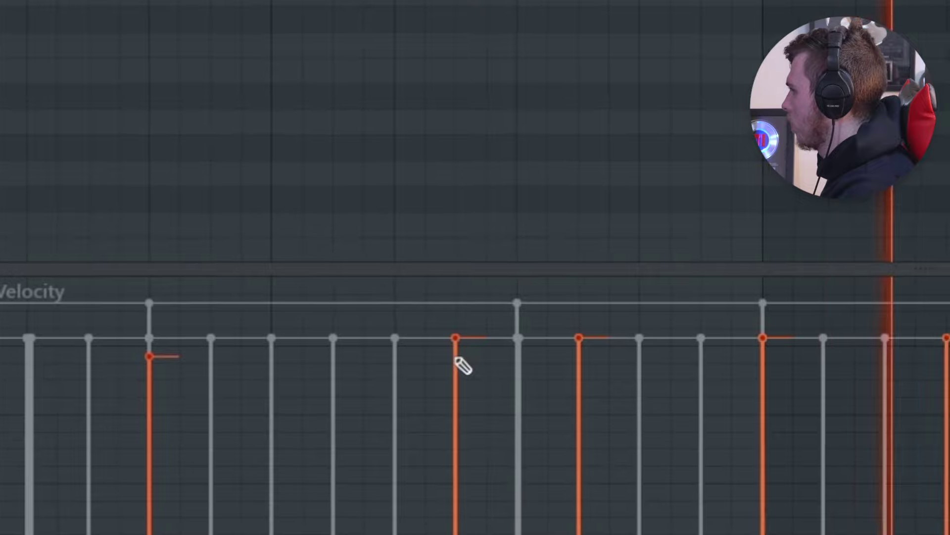
pyautogui.moveTo(669, 111); pyautogui.dragTo(0, 20)
pyautogui.click(195, 360)
pyautogui.click(346, 356)
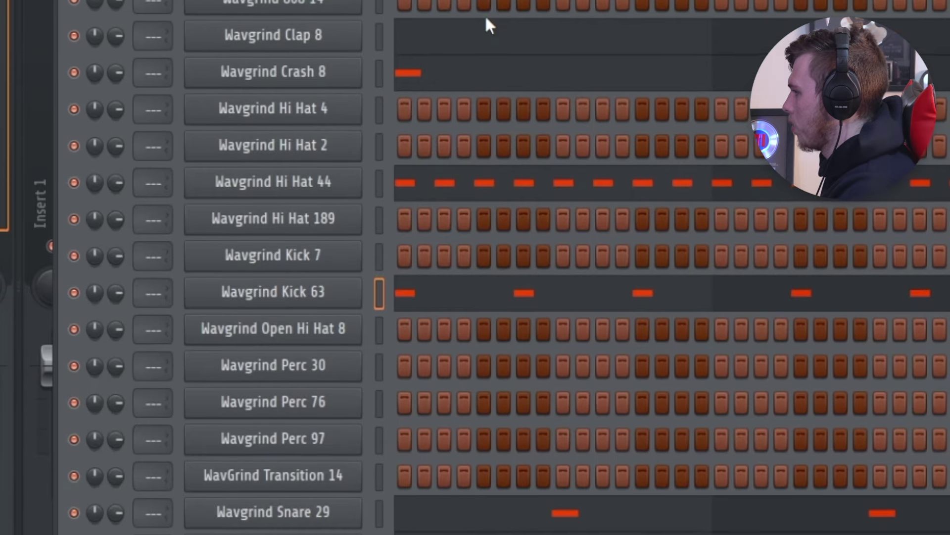
# - Paste the kick notes into the Wavgrind 808 14 channel and open its piano roll
pyautogui.scroll(5, 485, 78)
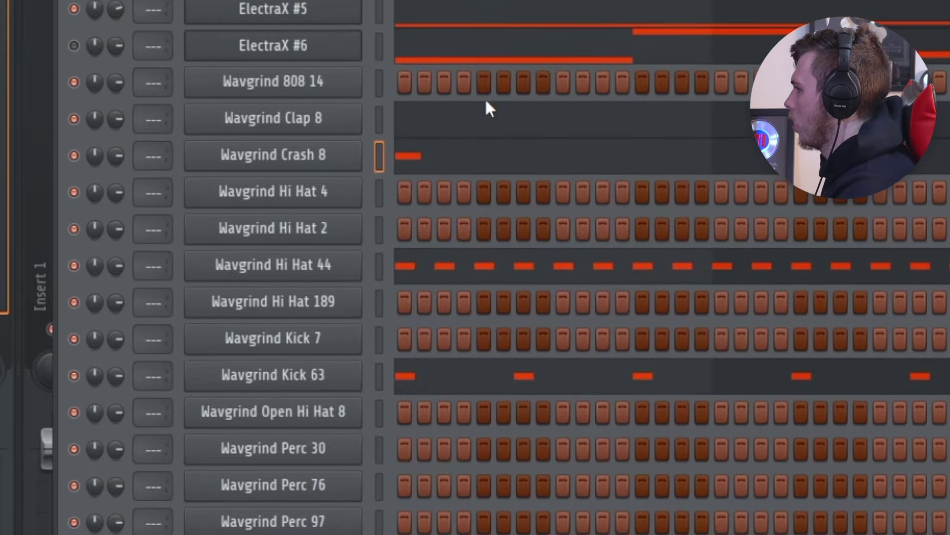
pyautogui.hotkey('ctrl', 'v')
pyautogui.rightClick(302, 63)
pyautogui.click(413, 206)
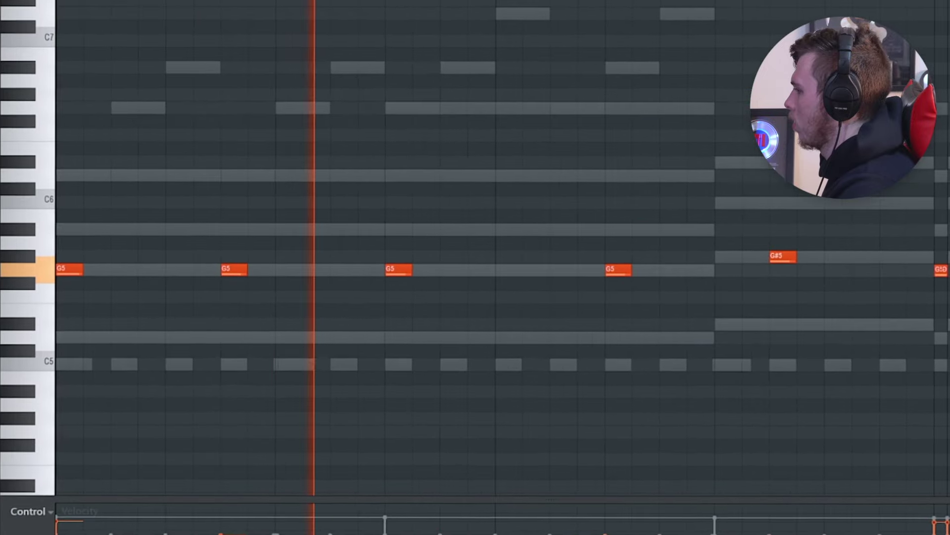
# - Examine the G5 and G#5 notes of the 808 pattern against the chords along the piano roll
pyautogui.scroll(-3, 381, 157)
pyautogui.scroll(2, 379, 156)
pyautogui.moveTo(329, 156); pyautogui.dragTo(191, 162)
pyautogui.scroll(1, 390, 193)
pyautogui.moveTo(423, 191); pyautogui.dragTo(203, 179)
pyautogui.scroll(-2, 382, 198)
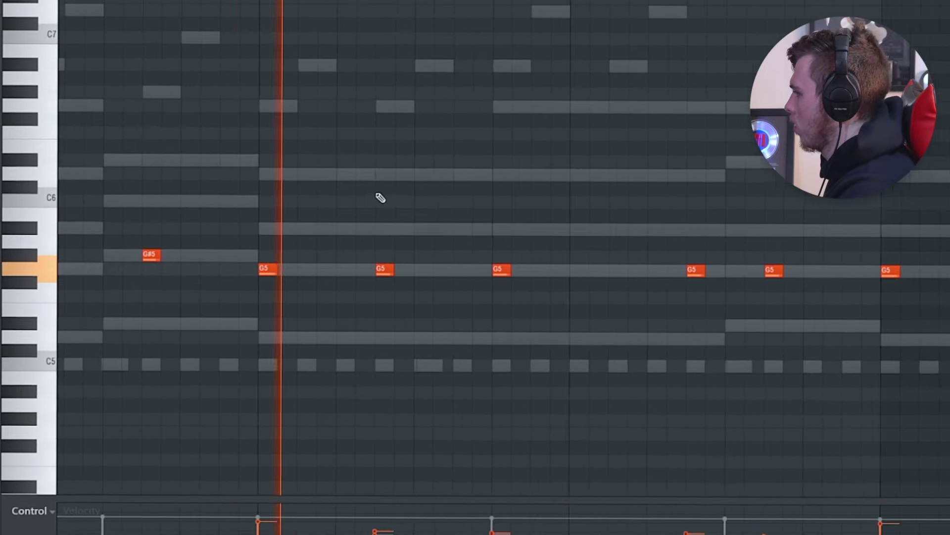
pyautogui.moveTo(582, 220); pyautogui.dragTo(388, 213)
pyautogui.scroll(1, 459, 220)
pyautogui.moveTo(515, 226); pyautogui.dragTo(476, 230)
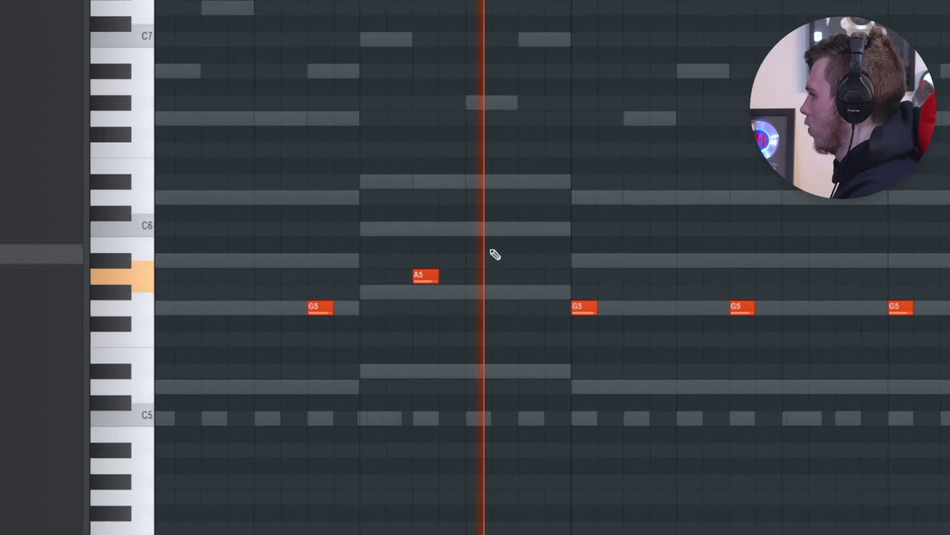
# - Raise the 808 note just after the second chord change to D#6, and add a D6 note between the G5 hits in bar two
pyautogui.moveTo(379, 203); pyautogui.dragTo(9, 217)
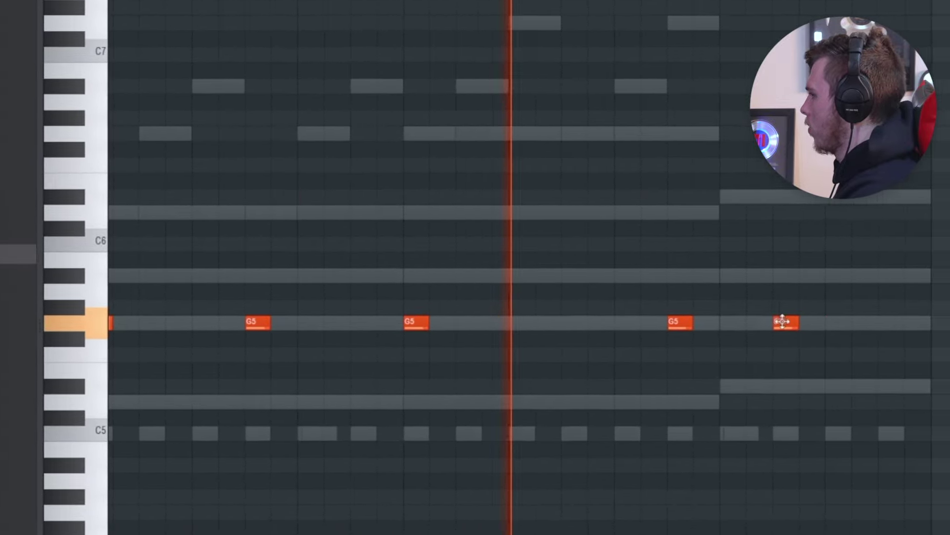
pyautogui.moveTo(782, 322); pyautogui.dragTo(782, 193)
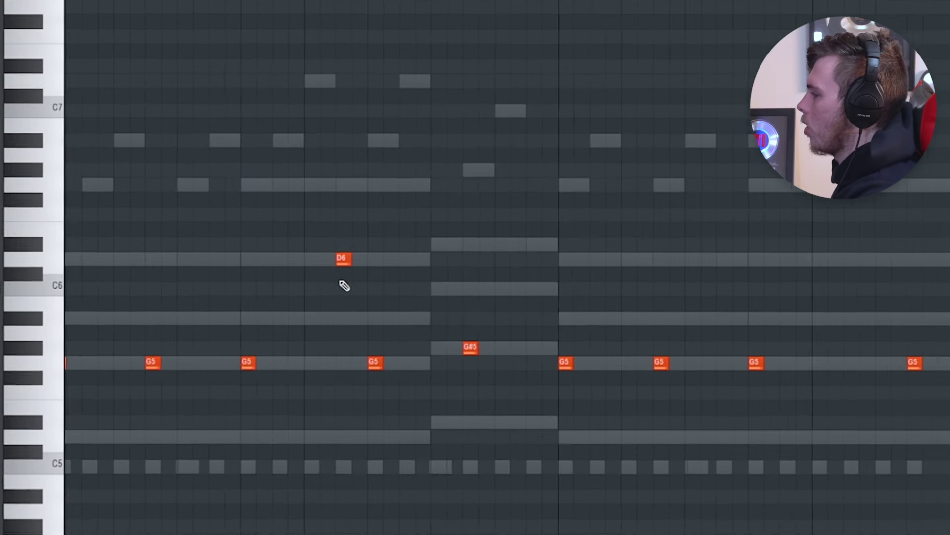
pyautogui.scroll(1, 383, 338)
pyautogui.moveTo(383, 338); pyautogui.dragTo(427, 311)
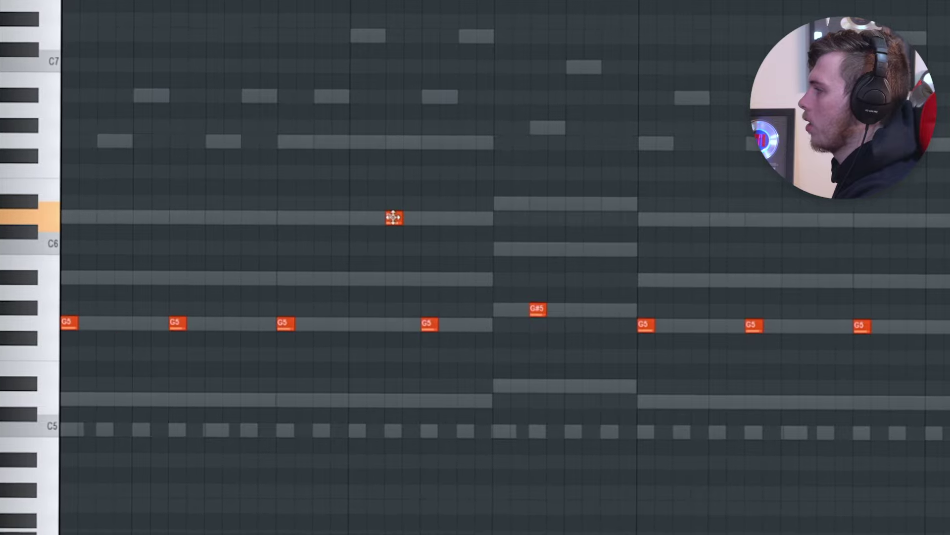
pyautogui.scroll(2, 413, 208)
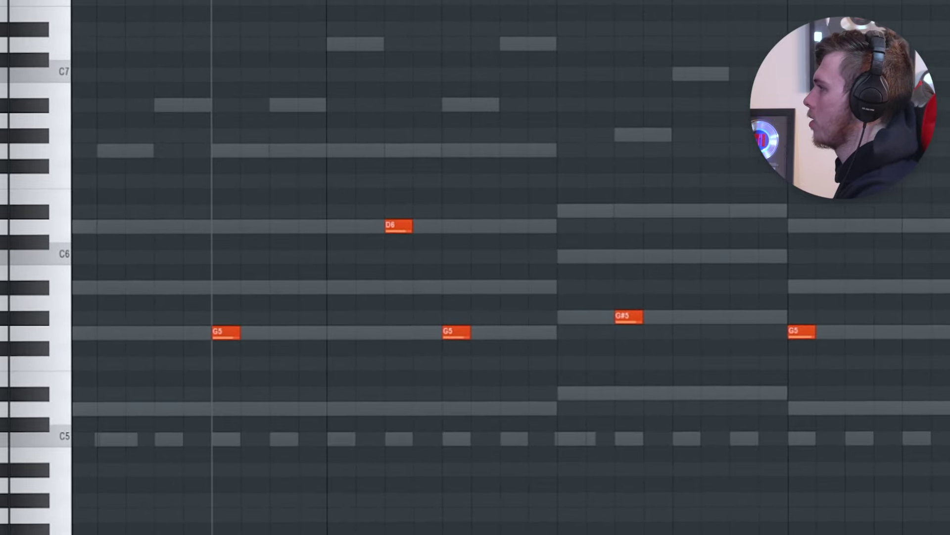
pyautogui.scroll(-2, 582, 136)
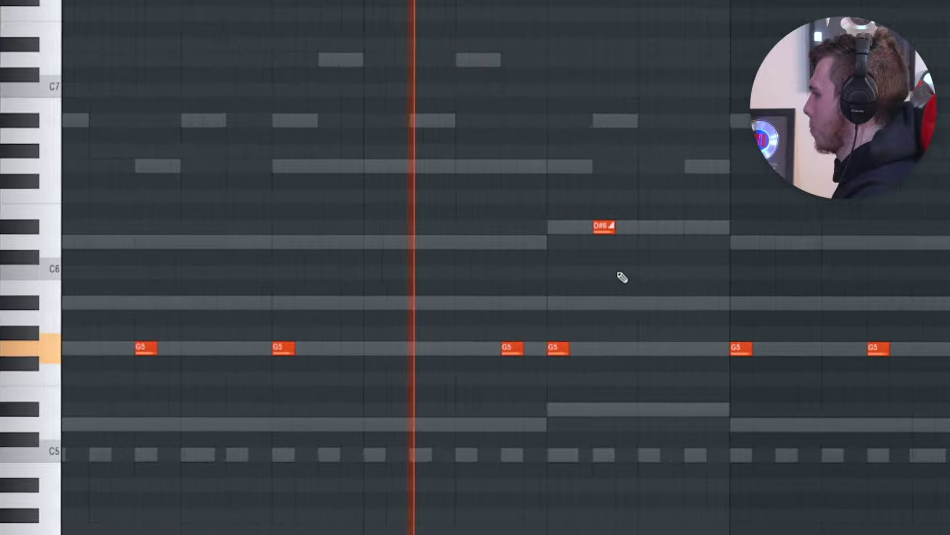
pyautogui.moveTo(653, 281); pyautogui.dragTo(456, 303)
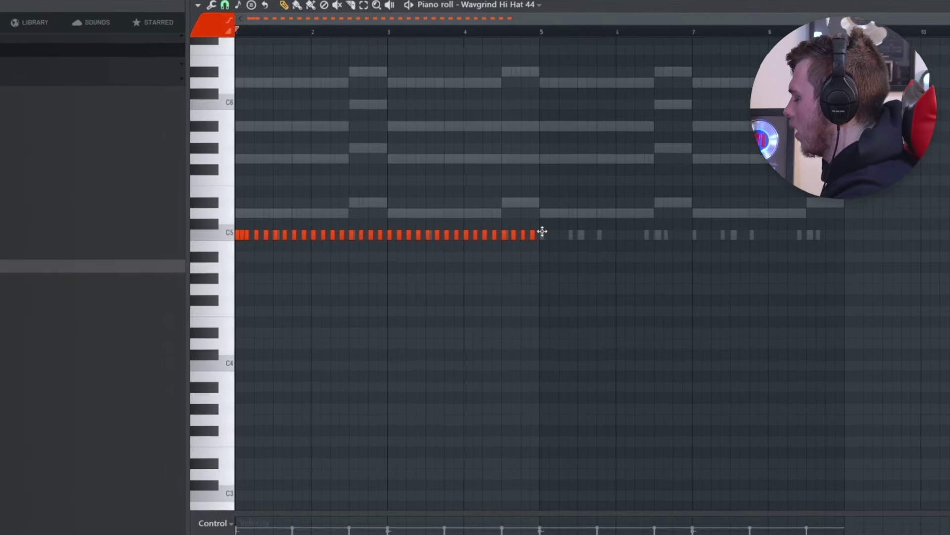
# - Draw slightly lower, varied velocities across the Wavgrind Hi Hat 44 notes and switch the control lane to Note pan
pyautogui.scroll(2, 278, 221)
pyautogui.moveTo(278, 220); pyautogui.dragTo(464, 218)
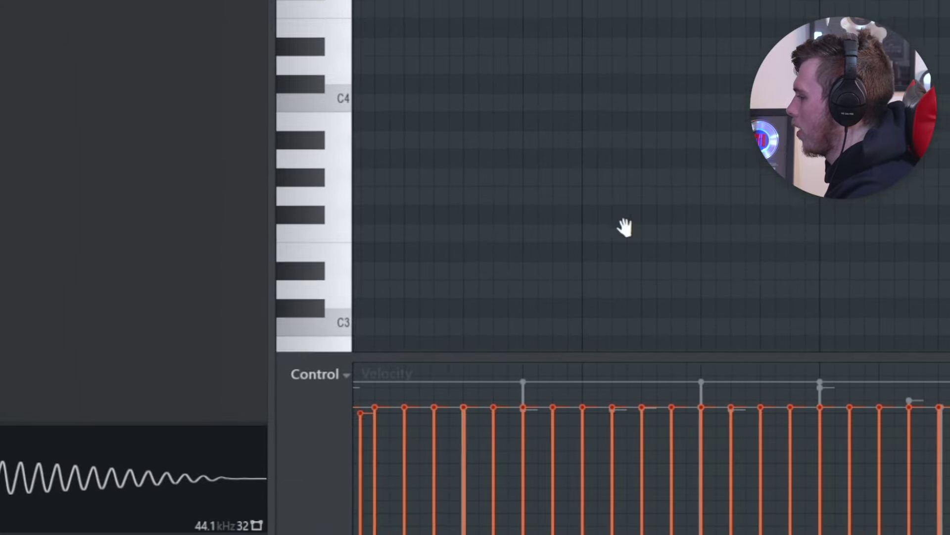
pyautogui.moveTo(626, 227); pyautogui.dragTo(634, 217)
pyautogui.moveTo(317, 425)
pyautogui.mouseDown()
pyautogui.moveTo(329, 415)
pyautogui.moveTo(609, 428)
pyautogui.moveTo(722, 413)
pyautogui.moveTo(949, 435)
pyautogui.moveTo(949, 417)
pyautogui.mouseUp()
pyautogui.moveTo(845, 410); pyautogui.dragTo(910, 409)
pyautogui.click(297, 245)
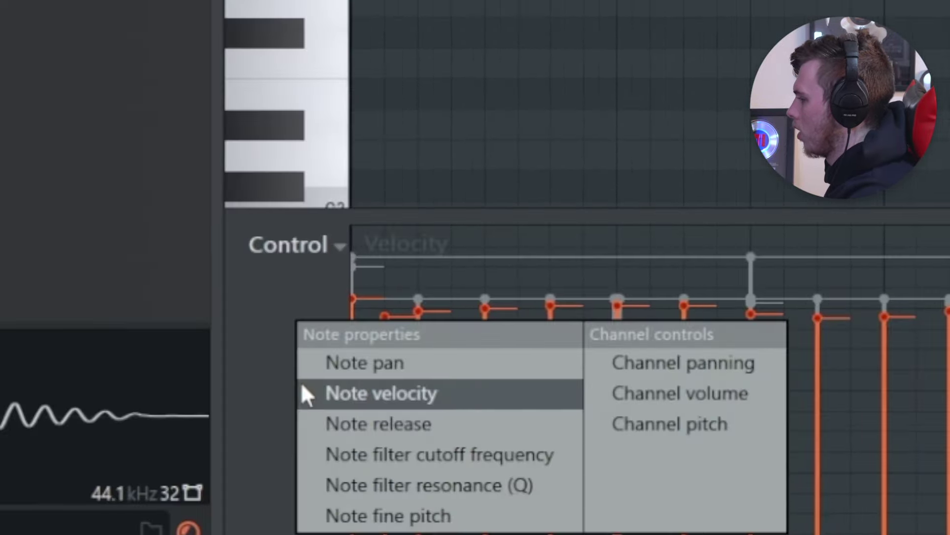
pyautogui.click(329, 363)
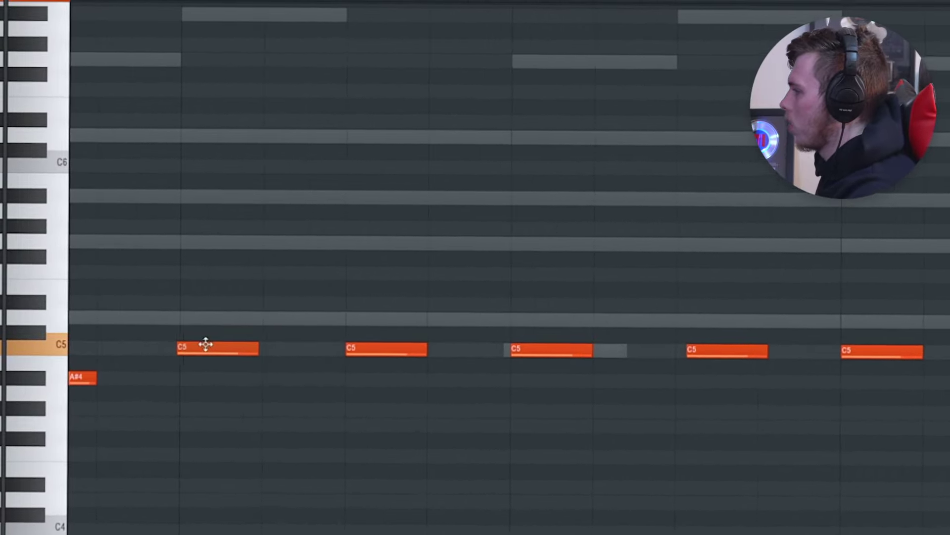
# - Nudge a C5 hi-hat note slightly earlier, off the grid, and toggle playback to check the groove
pyautogui.moveTo(205, 344); pyautogui.dragTo(202, 344)
pyautogui.moveTo(306, 303); pyautogui.dragTo(285, 302)
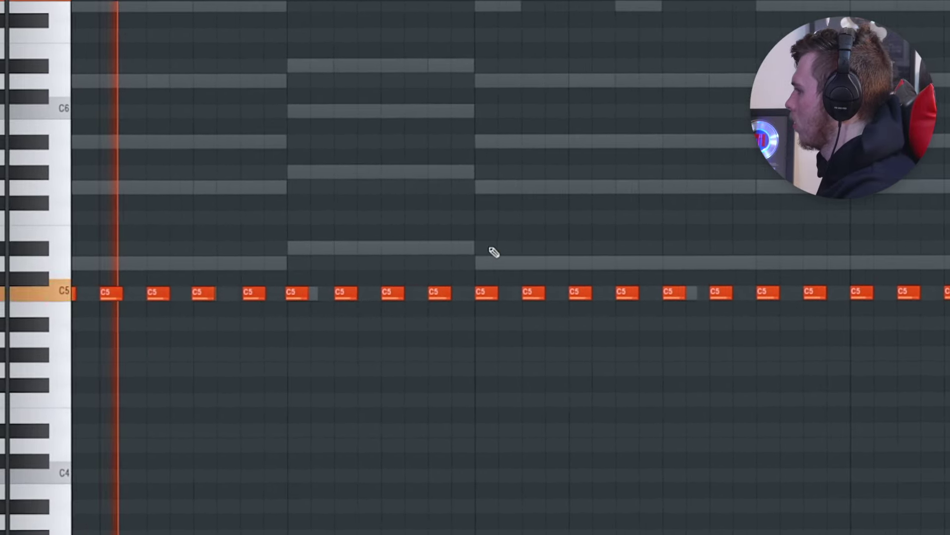
pyautogui.press('space')
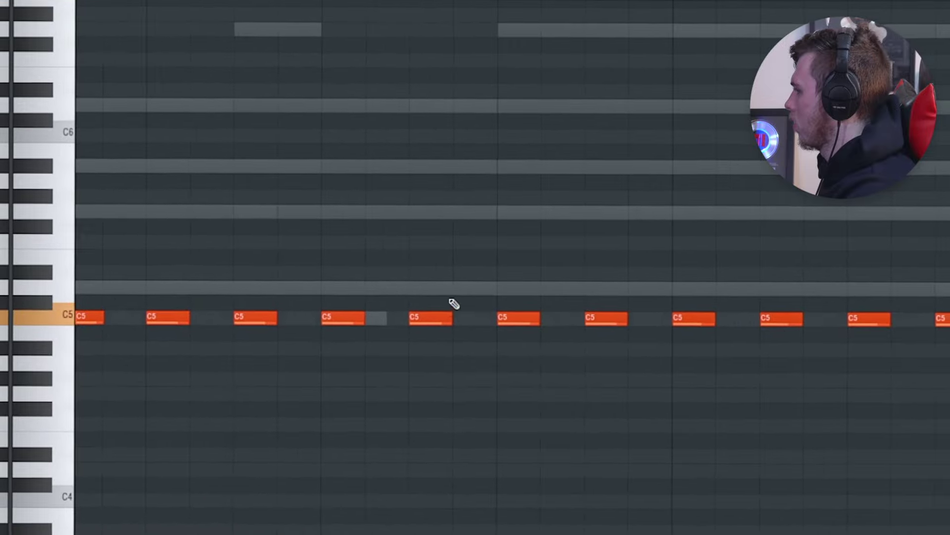
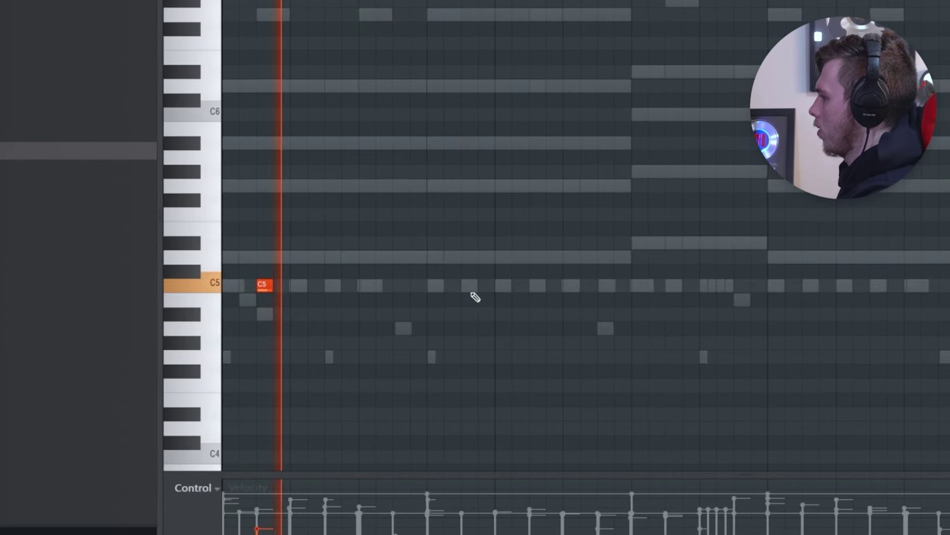
# - Examine the sparse percussion notes around C5 against the ghosted drum and chord notes along the piano roll
pyautogui.scroll(1, 552, 286)
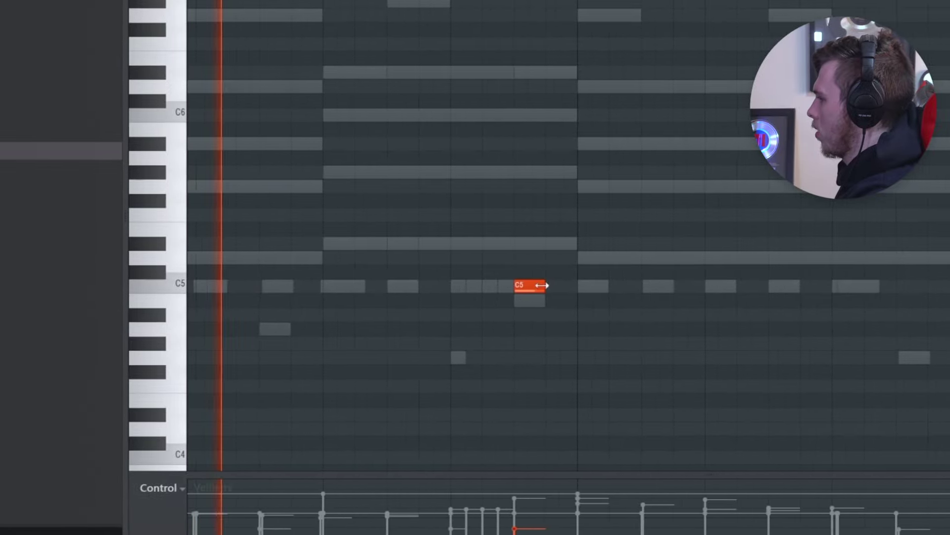
pyautogui.moveTo(578, 288); pyautogui.dragTo(277, 262)
pyautogui.scroll(-1, 318, 308)
pyautogui.scroll(3, 607, 277)
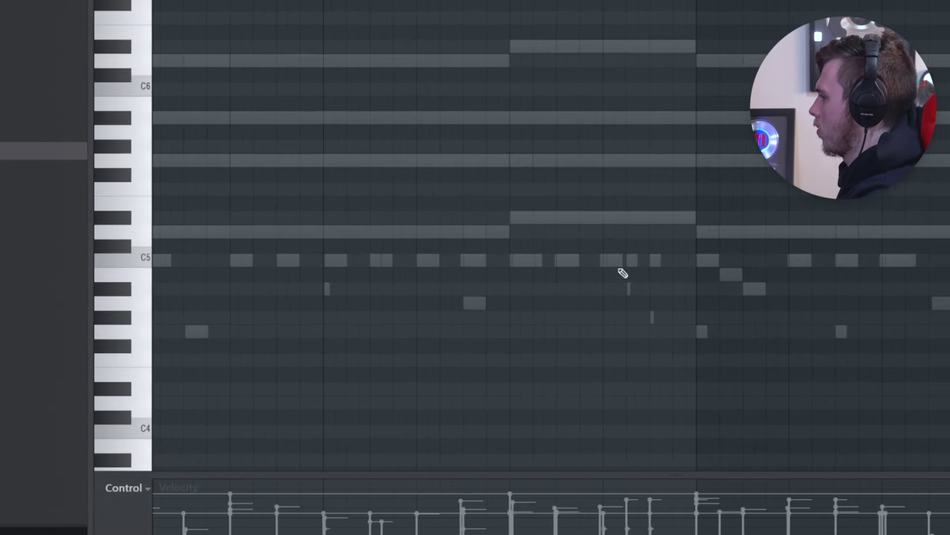
pyautogui.moveTo(640, 260); pyautogui.dragTo(503, 270)
pyautogui.scroll(-1, 503, 271)
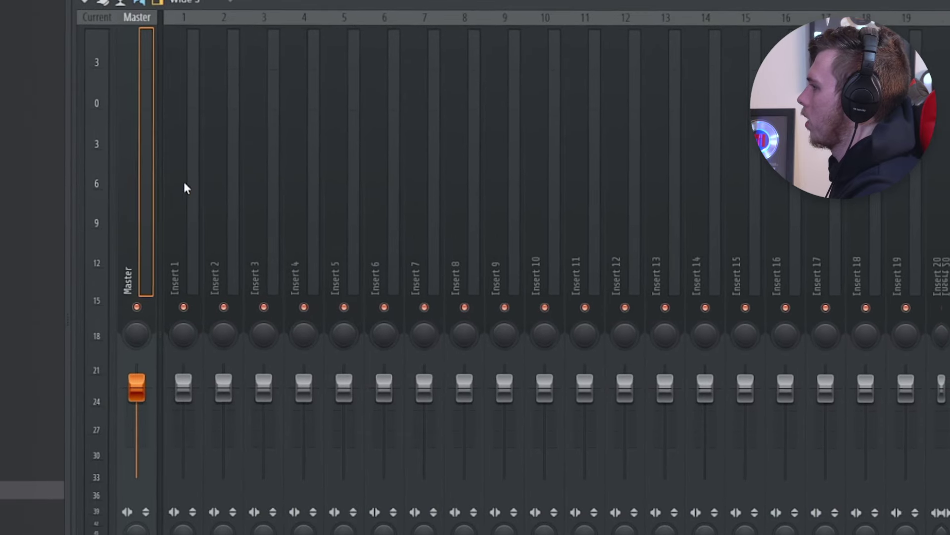
# - On the ElectraX mixer track, widen the Old Telephone curve in Parametric EQ 2 by raising the high cut and lowering the low cut
pyautogui.click(184, 183)
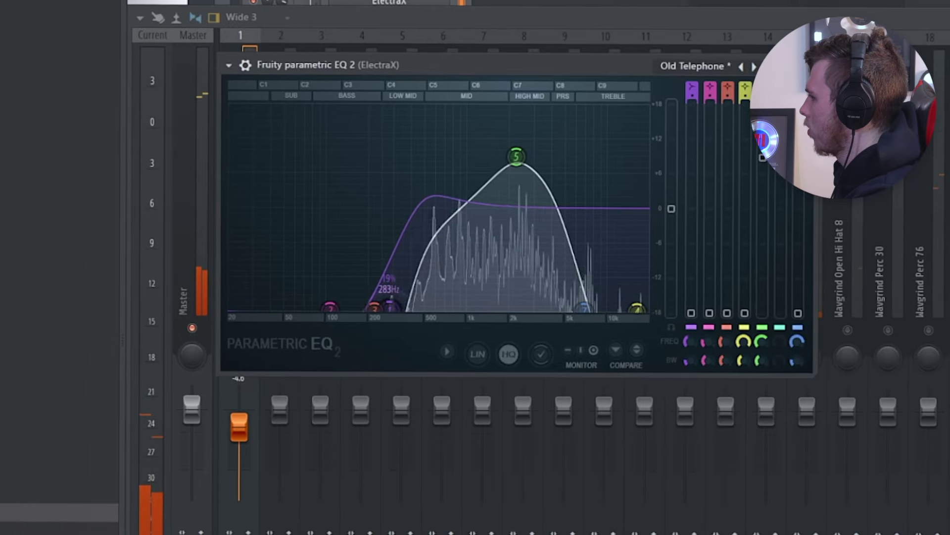
pyautogui.moveTo(585, 308); pyautogui.dragTo(599, 308)
pyautogui.moveTo(390, 307); pyautogui.dragTo(366, 307)
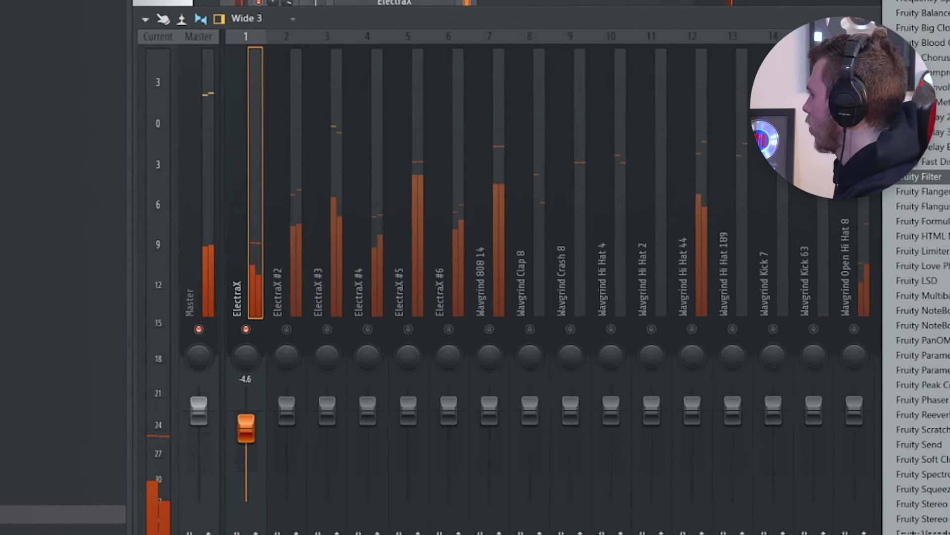
# - Add Fruity Fast Dist to the first ElectraX track and turn down its mix
pyautogui.click(930, 165)
pyautogui.moveTo(391, 153); pyautogui.dragTo(391, 184)
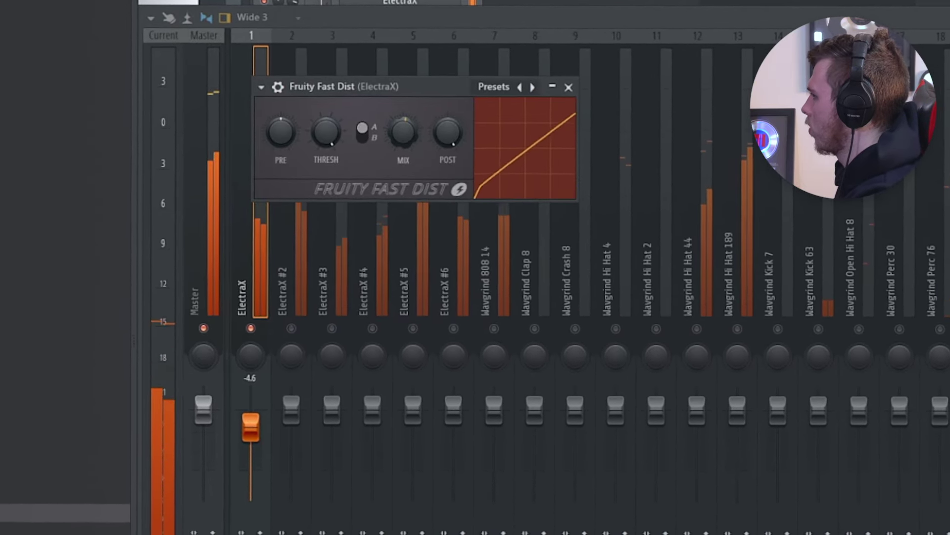
pyautogui.click(555, 92)
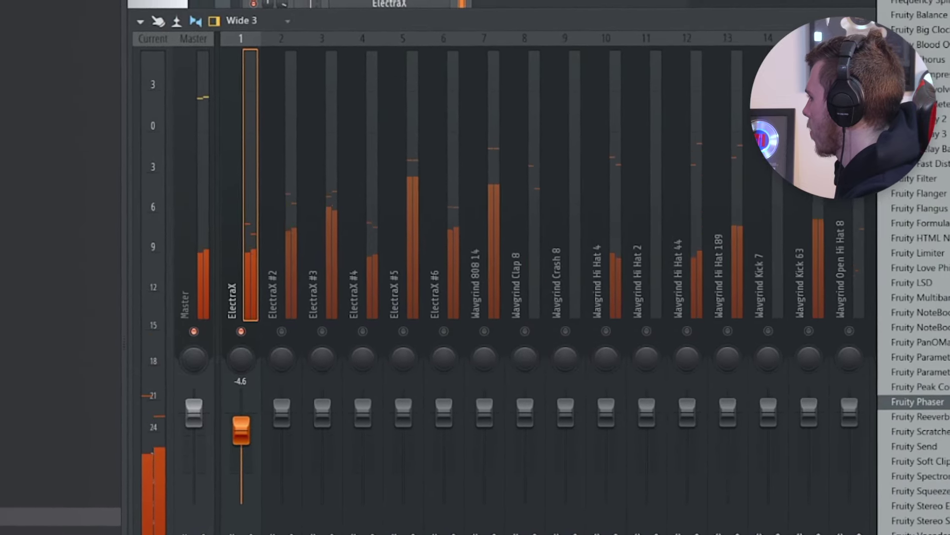
# - Add Fruity Phaser to the first ElectraX track and adjust its settings
pyautogui.moveTo(474, 184); pyautogui.dragTo(473, 143)
pyautogui.moveTo(709, 174); pyautogui.dragTo(708, 164)
pyautogui.click(710, 110)
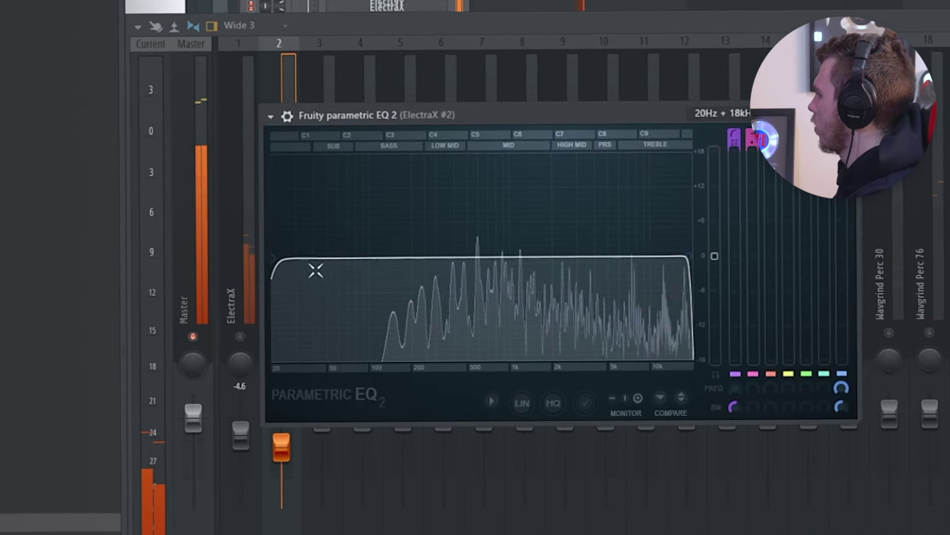
# - Cut the low end of ElectraX #2 in Parametric EQ 2 and lower the ElectraX #3 fader to about -10.8 dB
pyautogui.moveTo(314, 269); pyautogui.dragTo(412, 250)
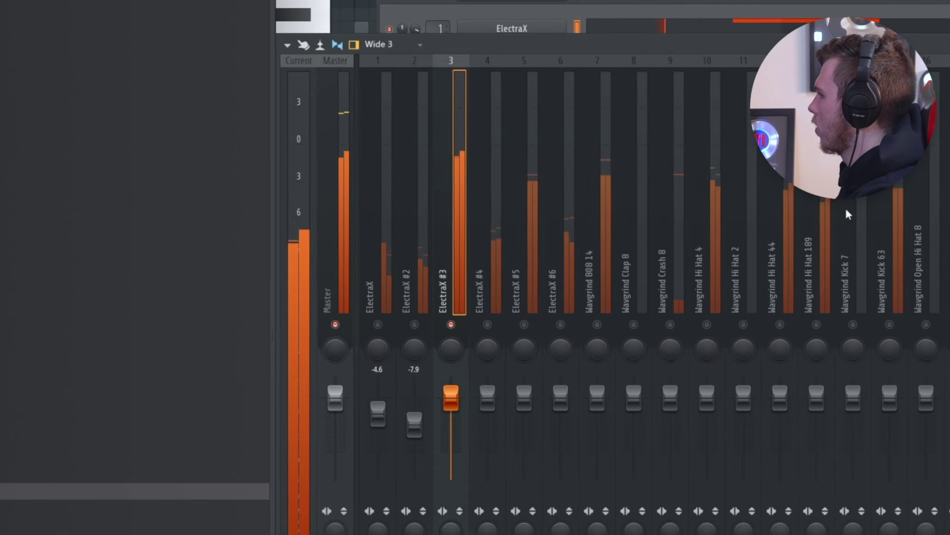
pyautogui.moveTo(451, 397); pyautogui.dragTo(451, 433)
# - Add Fruity Reeverb 2 to ElectraX #3 with raised wet level and room size, and cut its lows with Parametric EQ 2
pyautogui.click(946, 527)
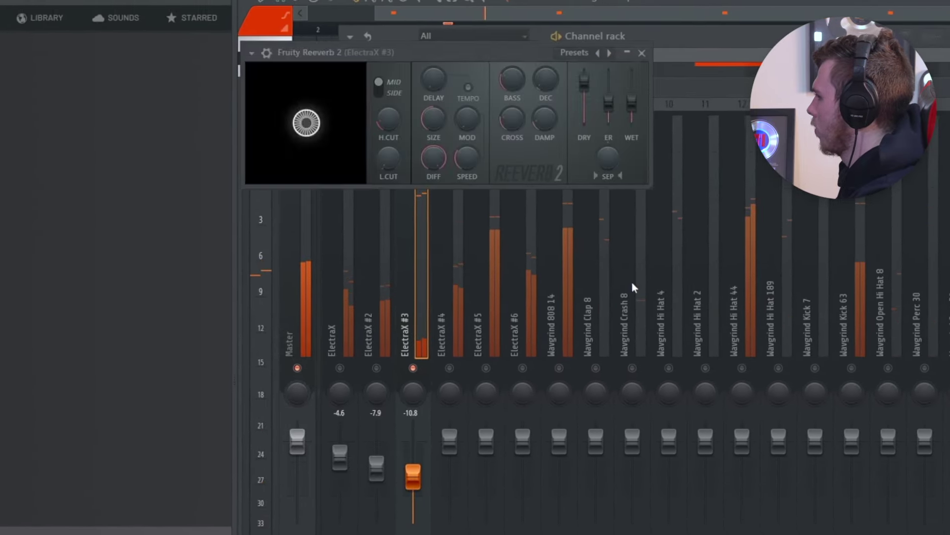
pyautogui.moveTo(627, 101); pyautogui.dragTo(627, 74)
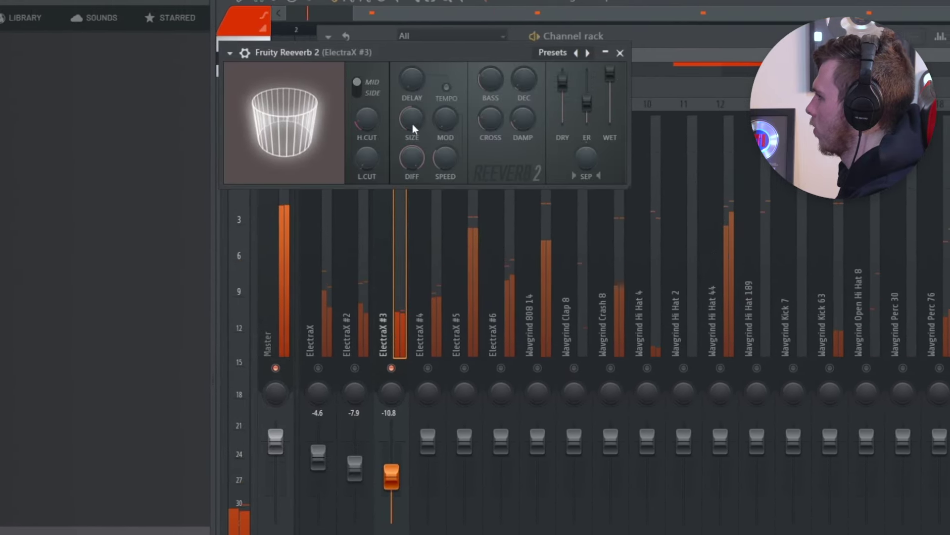
pyautogui.moveTo(429, 120); pyautogui.dragTo(429, 80)
pyautogui.click(615, 53)
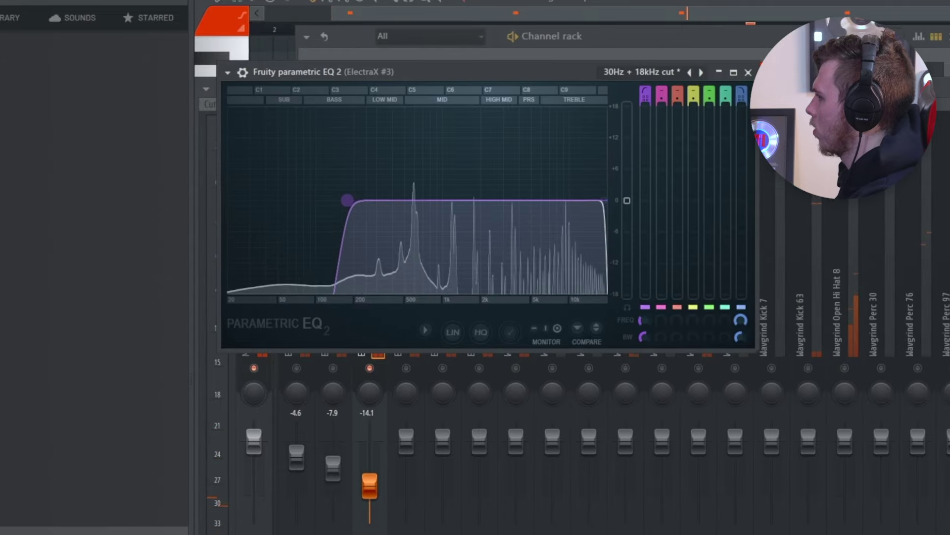
pyautogui.moveTo(344, 201); pyautogui.dragTo(370, 200)
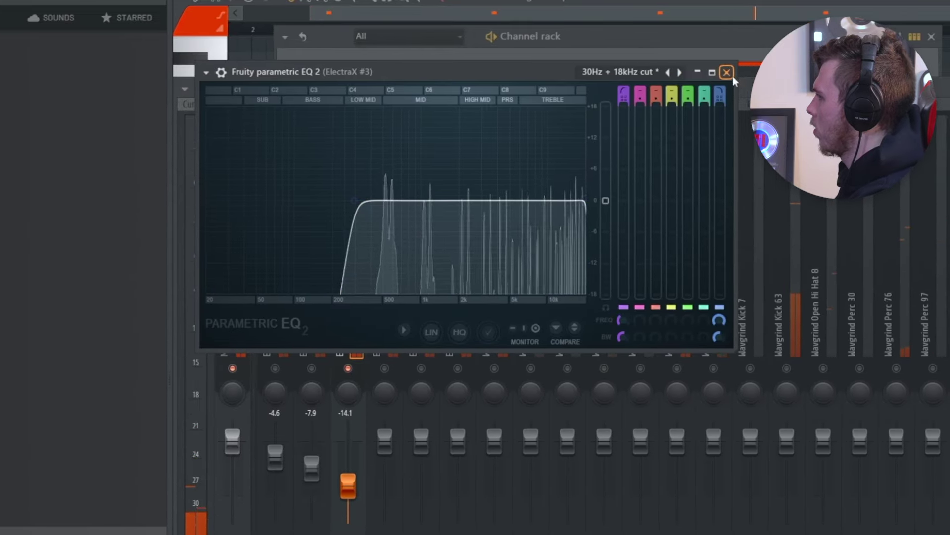
pyautogui.click(743, 72)
# - Unmute ElectraX #4, lower its fader to about -6.4 dB and load Gross Beat on it
pyautogui.click(380, 368)
pyautogui.moveTo(380, 438); pyautogui.dragTo(379, 448)
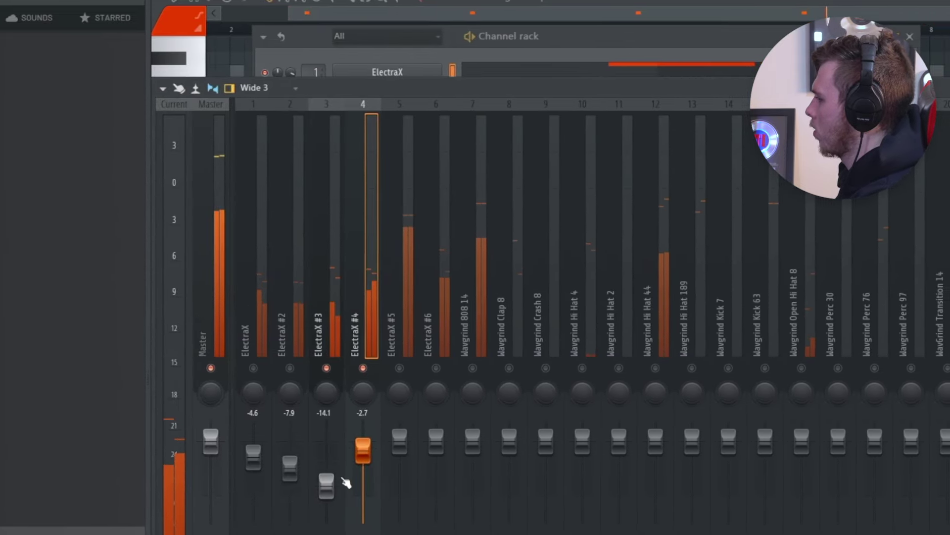
pyautogui.click(344, 483)
pyautogui.click(346, 470)
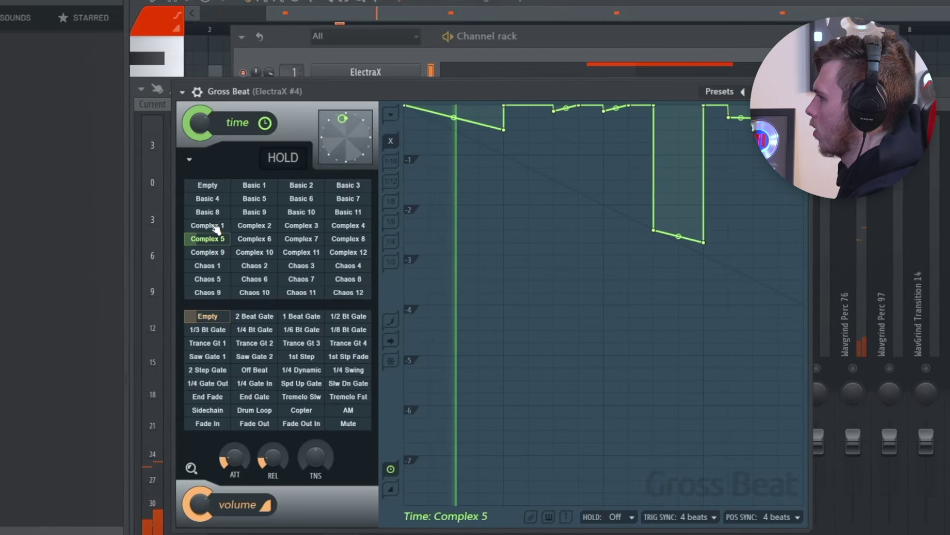
# - Audition Gross Beat's Complex time presets on ElectraX #4 and settle on Basic 8
pyautogui.click(234, 228)
pyautogui.click(203, 252)
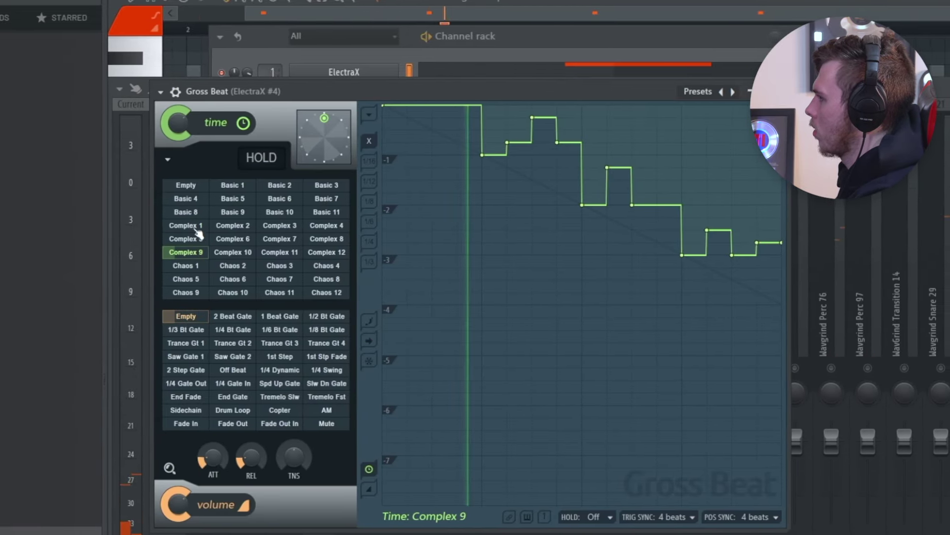
pyautogui.click(190, 214)
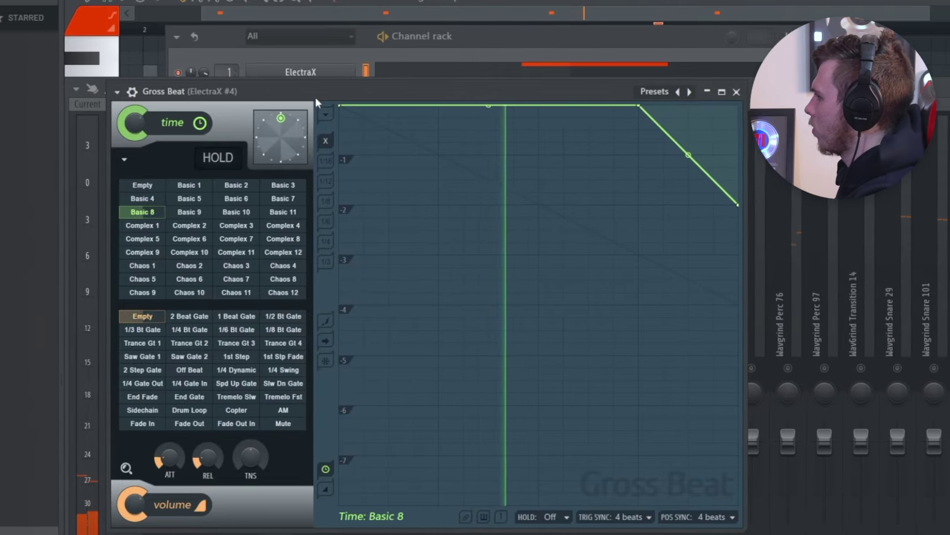
pyautogui.moveTo(337, 95); pyautogui.dragTo(490, 138)
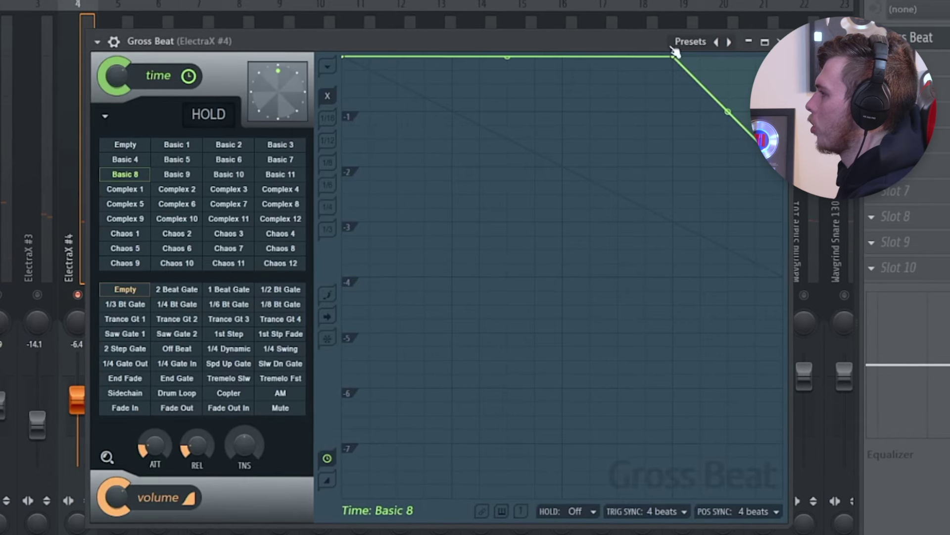
pyautogui.moveTo(499, 41); pyautogui.dragTo(556, 86)
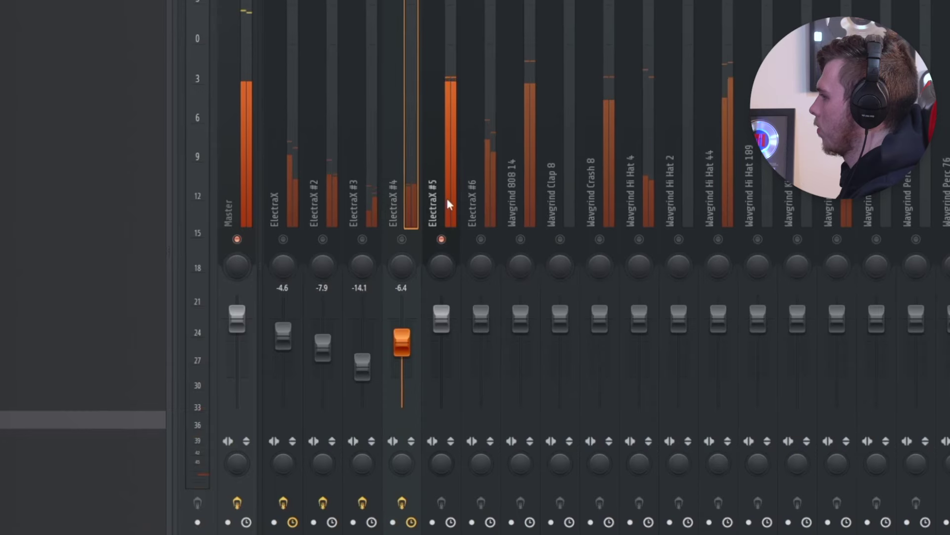
# - Lower the ElectraX #5 fader to about -6.5 dB and ElectraX #6 to about -7.3 dB
pyautogui.click(446, 196)
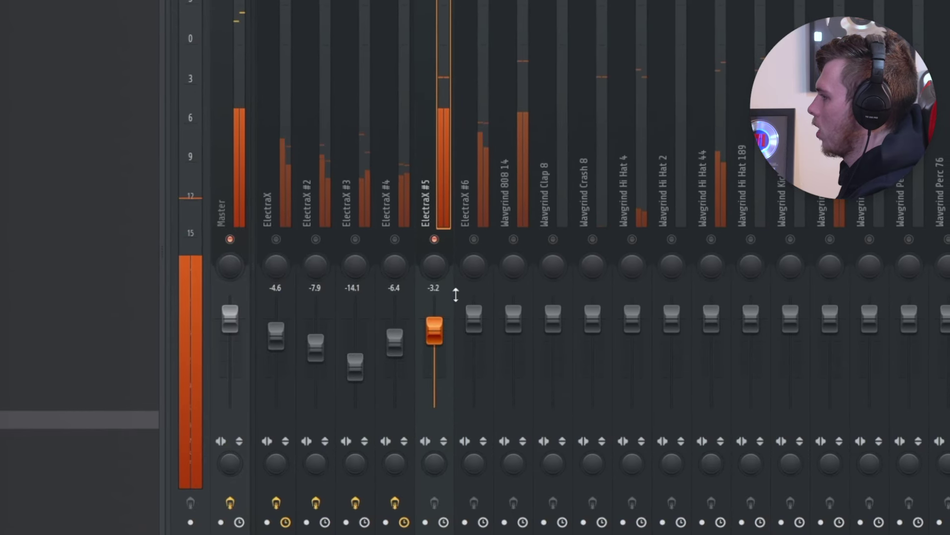
pyautogui.moveTo(432, 330); pyautogui.dragTo(455, 345)
pyautogui.click(467, 195)
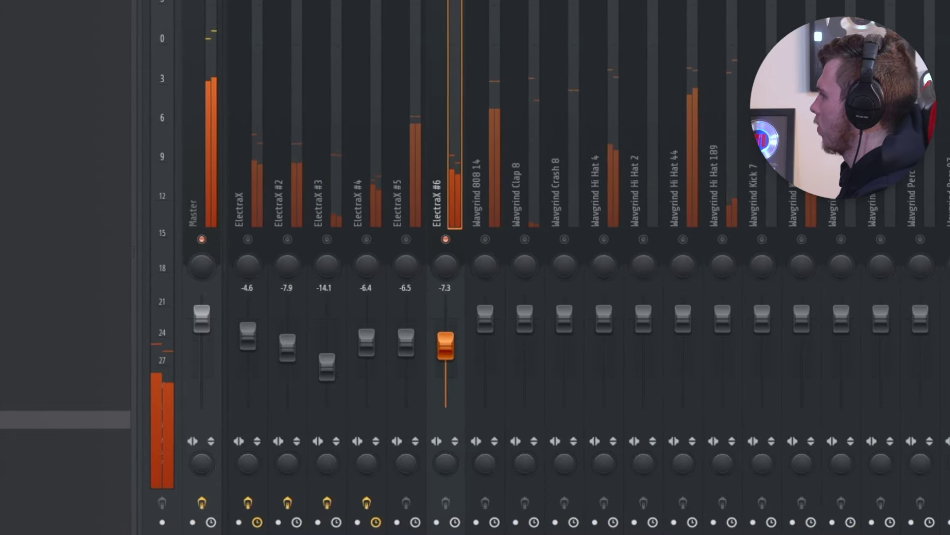
# - Lower the Wavgrind faders to about -2.9 dB for 808 14, -6.4 for Clap 8, -7.6 for Crash 8 and -13.3 for Hi Hat 4
pyautogui.click(488, 241)
pyautogui.moveTo(485, 318); pyautogui.dragTo(485, 323)
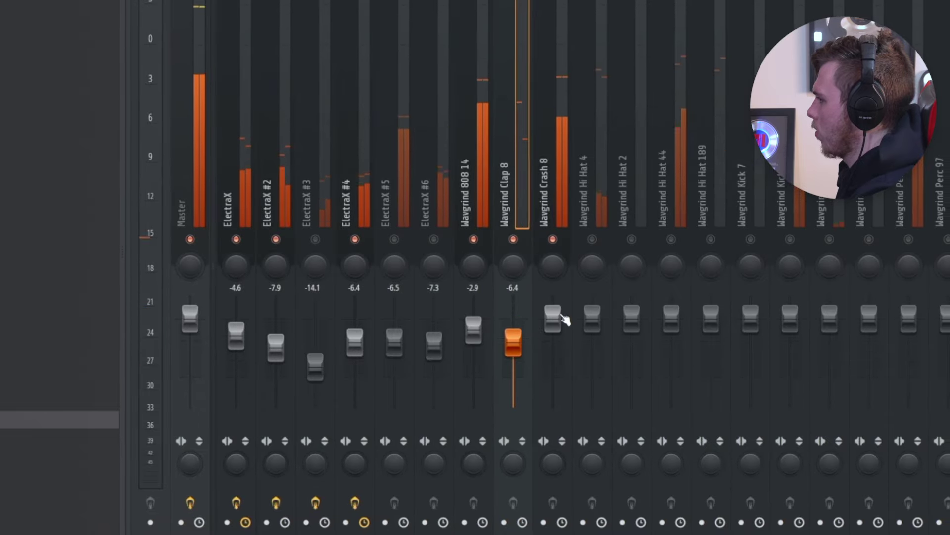
pyautogui.moveTo(556, 318); pyautogui.dragTo(545, 346)
pyautogui.click(585, 240)
pyautogui.moveTo(585, 318); pyautogui.dragTo(576, 365)
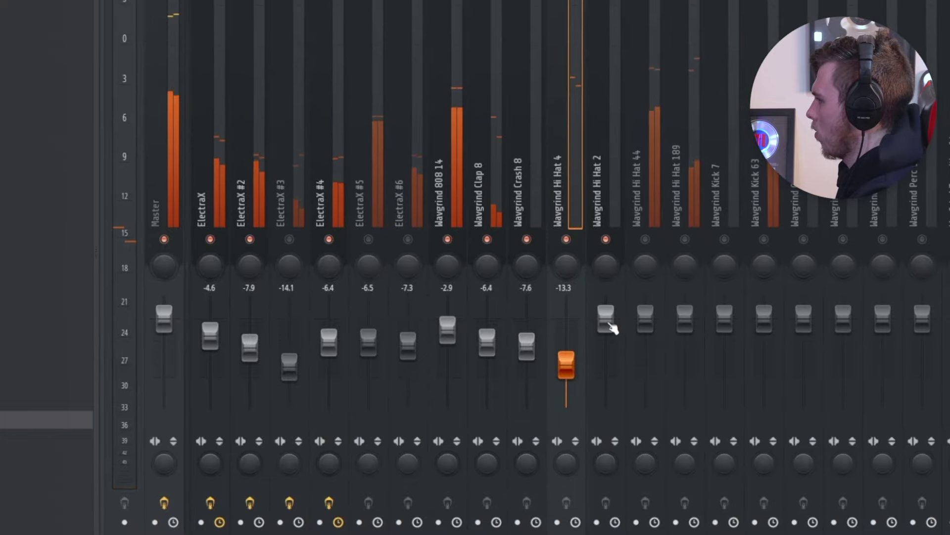
# - Unmute Wavgrind Hi Hat 44, lower its fader to about -4.1 dB and pan it slightly off centre
pyautogui.click(647, 239)
pyautogui.moveTo(638, 319); pyautogui.dragTo(638, 334)
pyautogui.moveTo(639, 269); pyautogui.dragTo(639, 266)
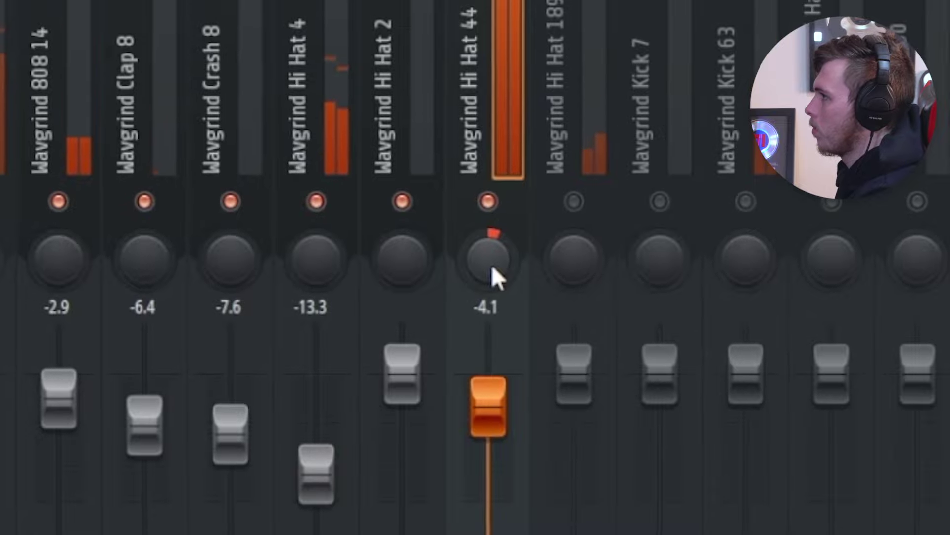
pyautogui.moveTo(491, 264); pyautogui.dragTo(491, 267)
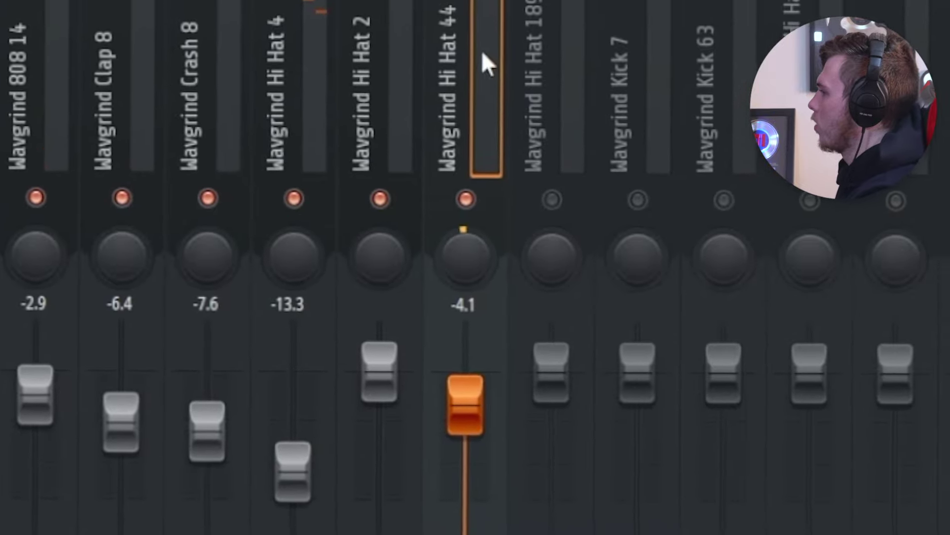
# - Add Parametric EQ 2 to Wavgrind Hi Hat 44 and pull band 7 down to soften the top treble above about 14.5 kHz
pyautogui.click(945, 30)
pyautogui.click(560, 289)
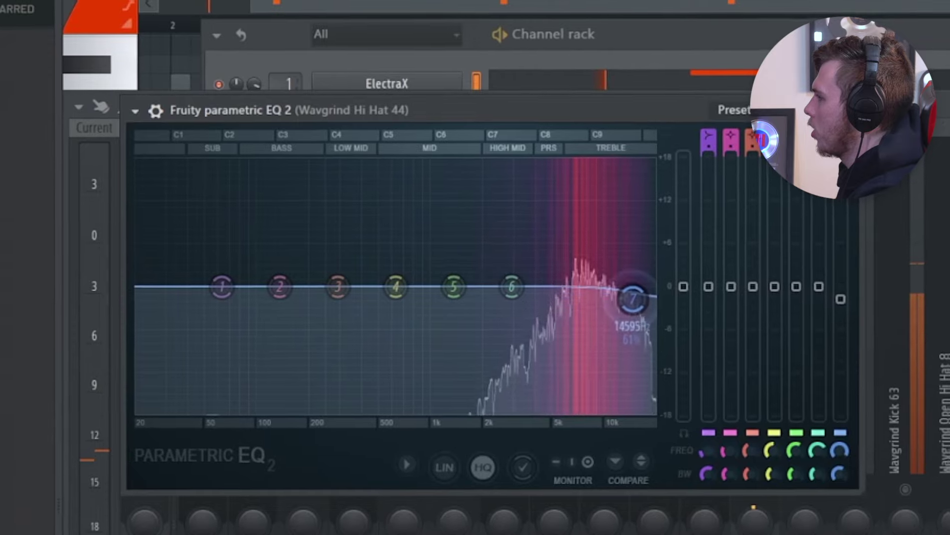
pyautogui.moveTo(633, 299); pyautogui.dragTo(644, 312)
pyautogui.click(850, 103)
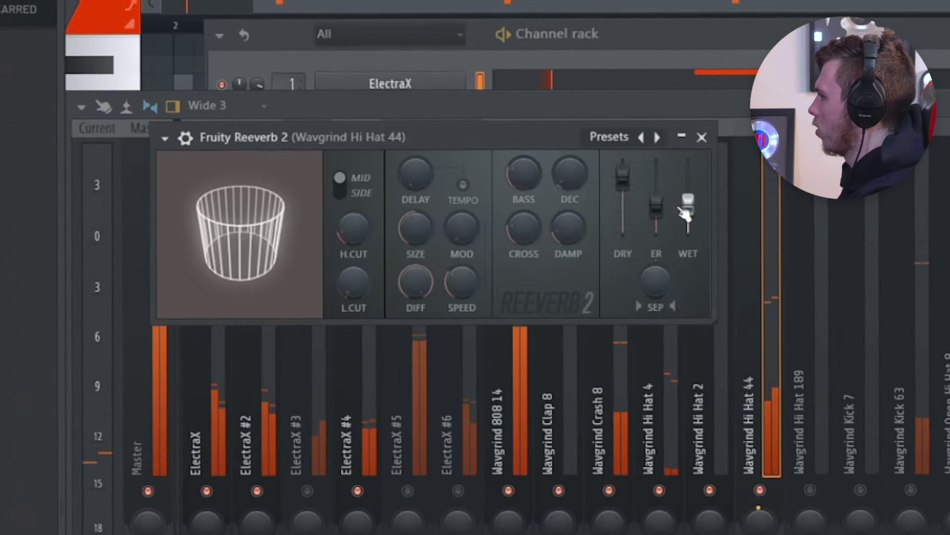
# - Lower the wet level and raise the room size of Fruity Reeverb 2 on Wavgrind Hi Hat 44
pyautogui.moveTo(685, 213); pyautogui.dragTo(688, 223)
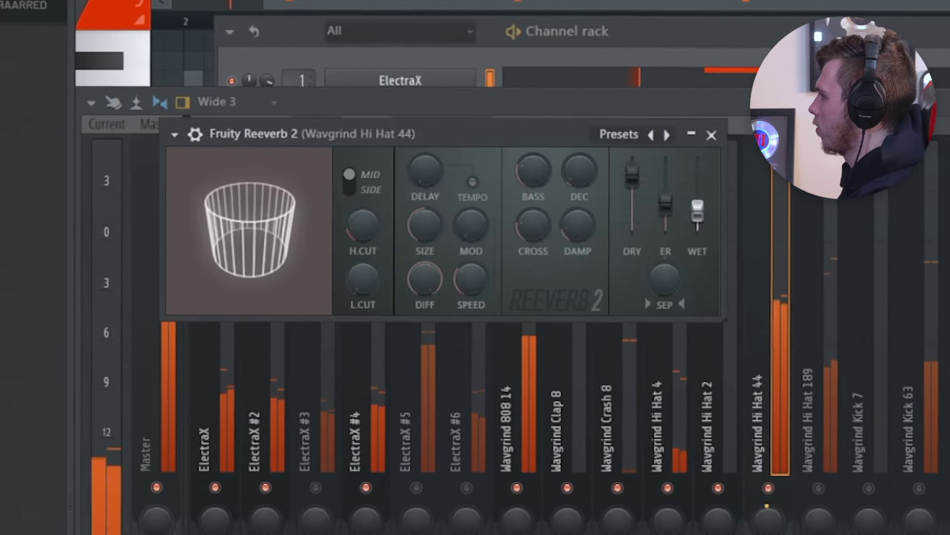
pyautogui.moveTo(418, 229); pyautogui.dragTo(439, 206)
pyautogui.click(698, 139)
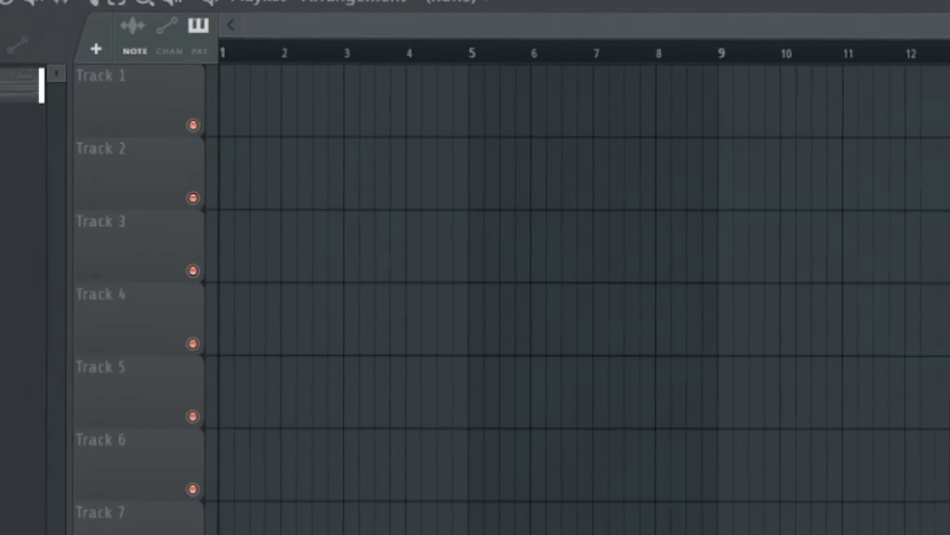
# - Remove the stray Wavgrind clip from Track 1 and place all the patterns onto the playlist tracks starting at bar 1
pyautogui.click(257, 114)
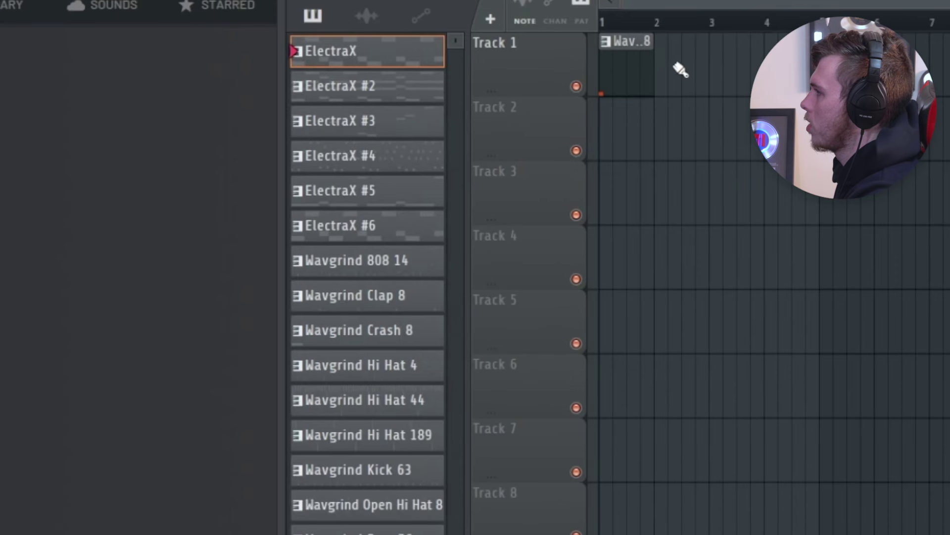
pyautogui.rightClick(632, 39)
pyautogui.hotkey('ctrl', 'a')
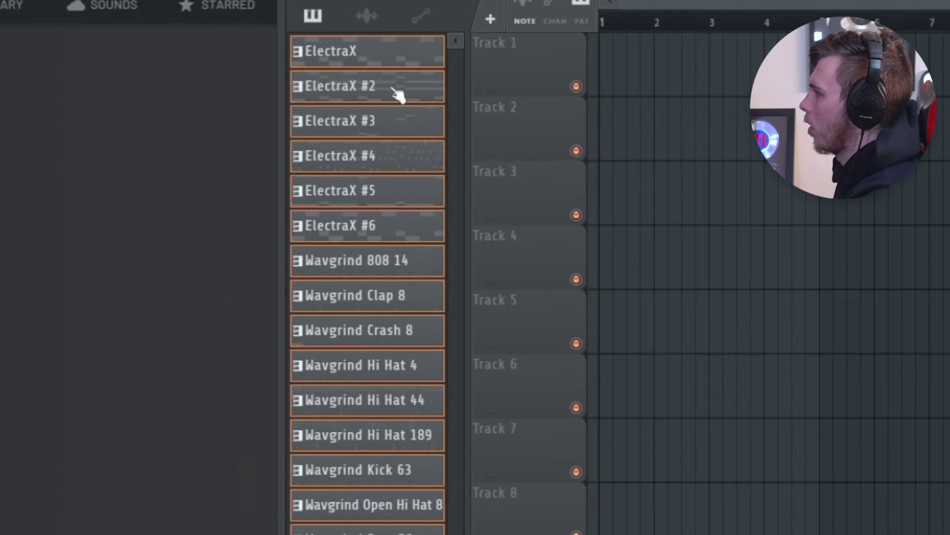
pyautogui.moveTo(395, 93); pyautogui.dragTo(586, 81)
pyautogui.moveTo(505, 85); pyautogui.dragTo(570, 90)
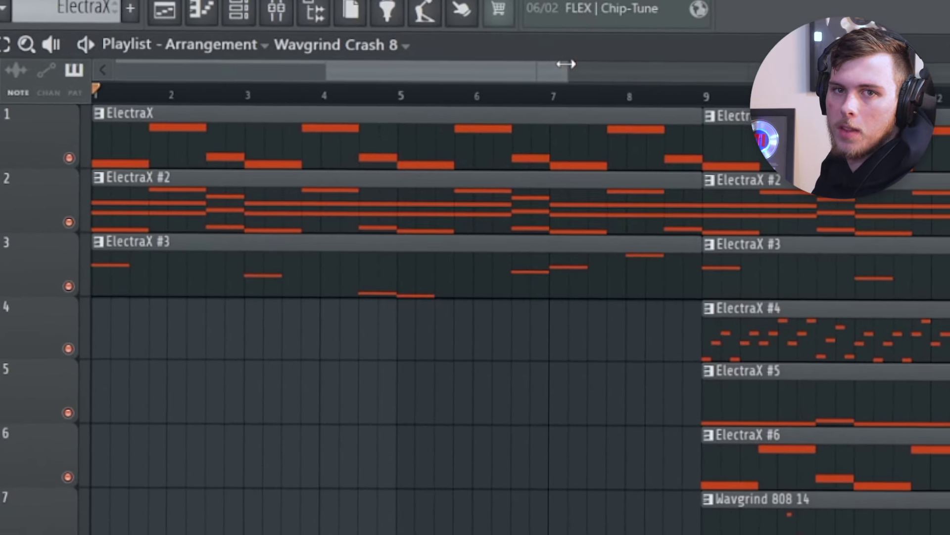
# - Examine the playlist arrangement from the three-layer ElectraX intro at bar 1 into the section starting at bar 9
pyautogui.moveTo(544, 337); pyautogui.dragTo(395, 389)
pyautogui.scroll(-1, 395, 389)
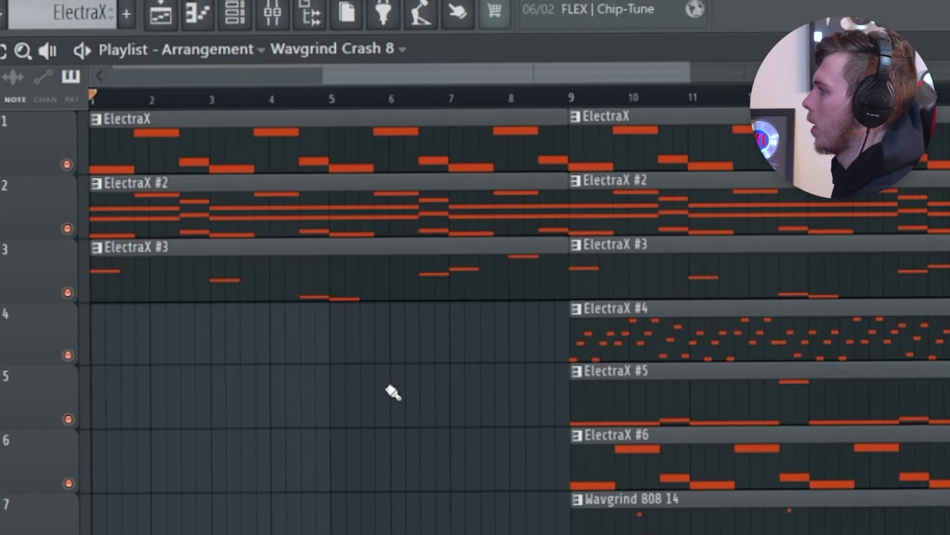
pyautogui.scroll(2, 226, 404)
pyautogui.moveTo(515, 513); pyautogui.dragTo(367, 477)
pyautogui.scroll(-1, 366, 477)
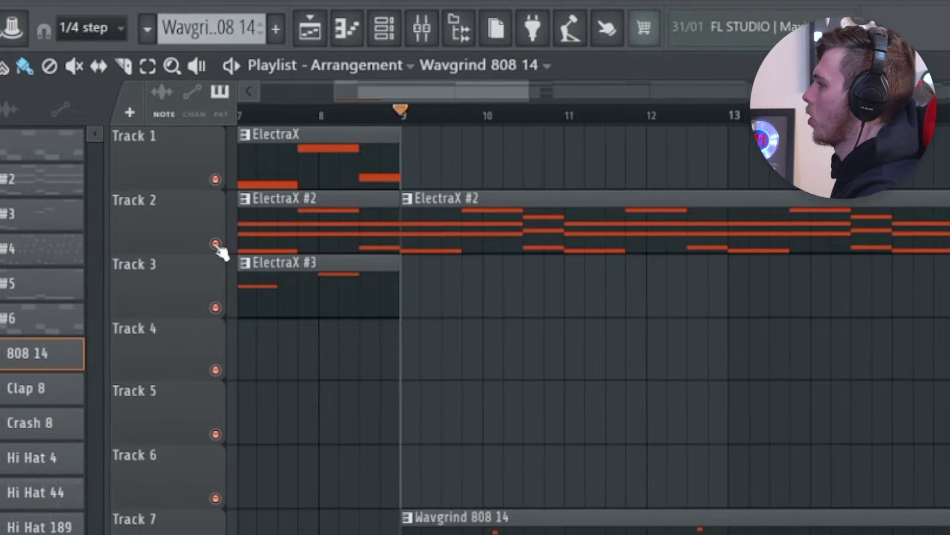
# - Solo Track 2 and play the arrangement from bar 9 to hear the ElectraX #2 layer on its own
pyautogui.rightClick(217, 240)
pyautogui.moveTo(560, 350); pyautogui.dragTo(457, 350)
pyautogui.press('space')
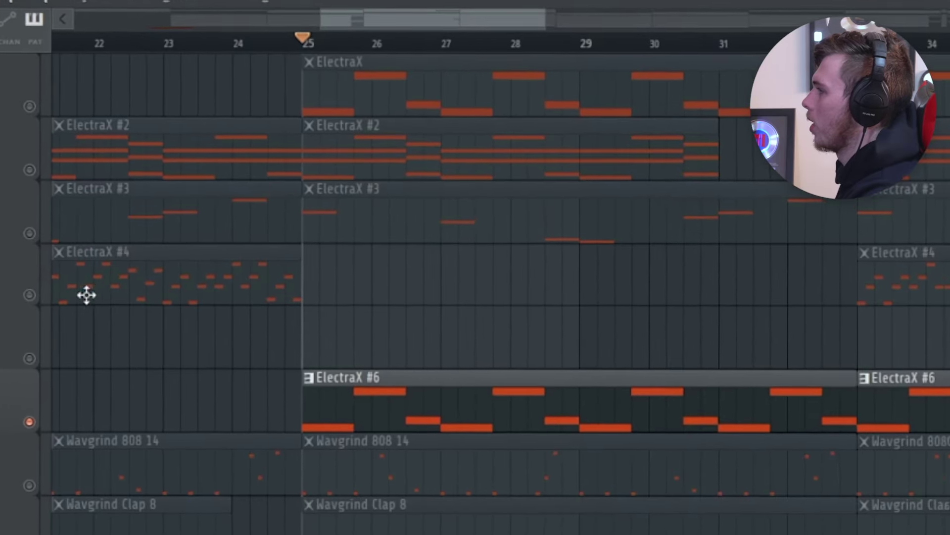
pyautogui.click(95, 293)
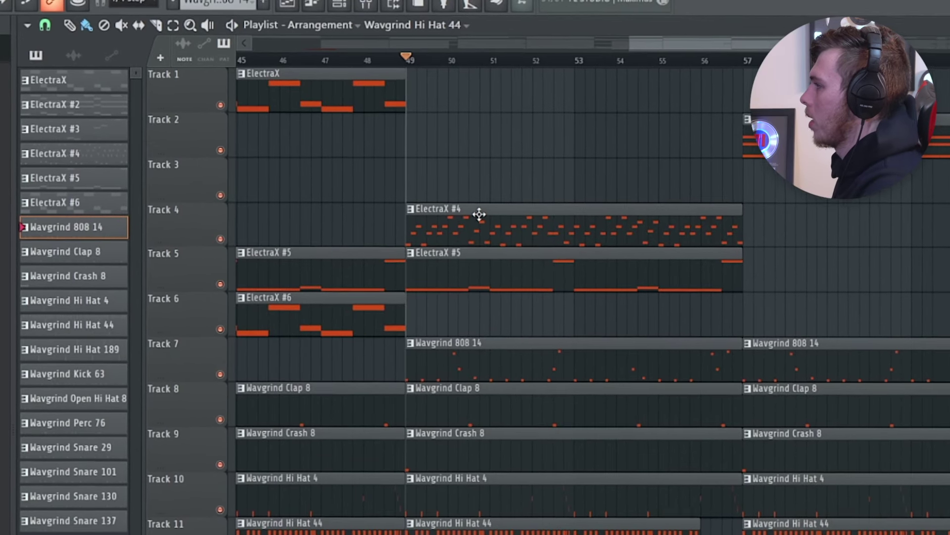
# - Examine the ElectraX #4 and #5 section from bar 49 to bar 57 and set the playback position to bar 49
pyautogui.scroll(-2, 485, 214)
pyautogui.scroll(1, 520, 292)
pyautogui.scroll(-5, 536, 403)
pyautogui.scroll(5, 560, 381)
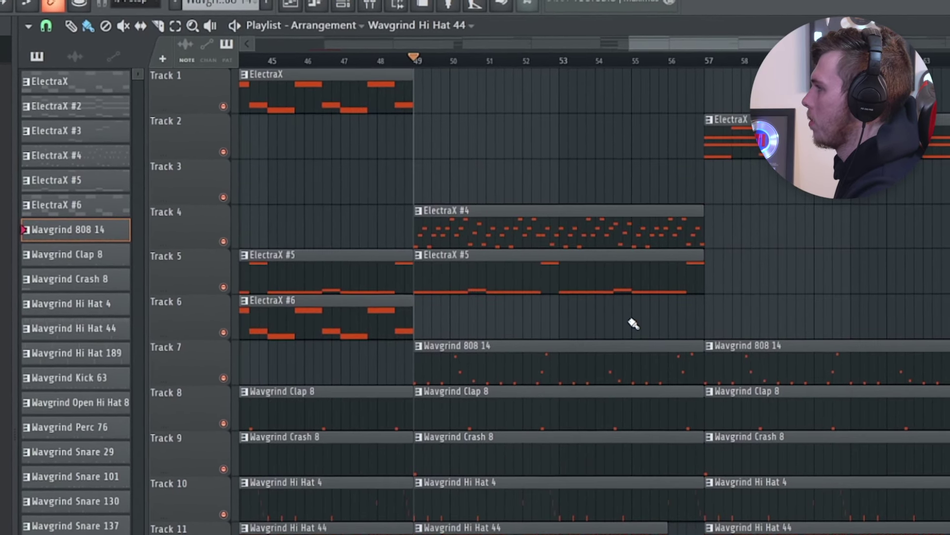
pyautogui.hscroll(2, 619, 208)
pyautogui.scroll(-5, 656, 266)
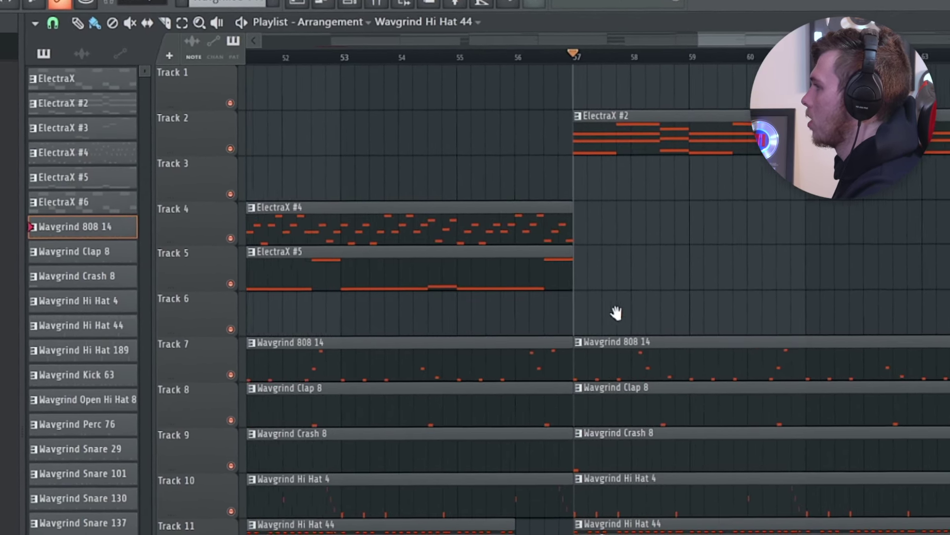
pyautogui.scroll(4, 479, 183)
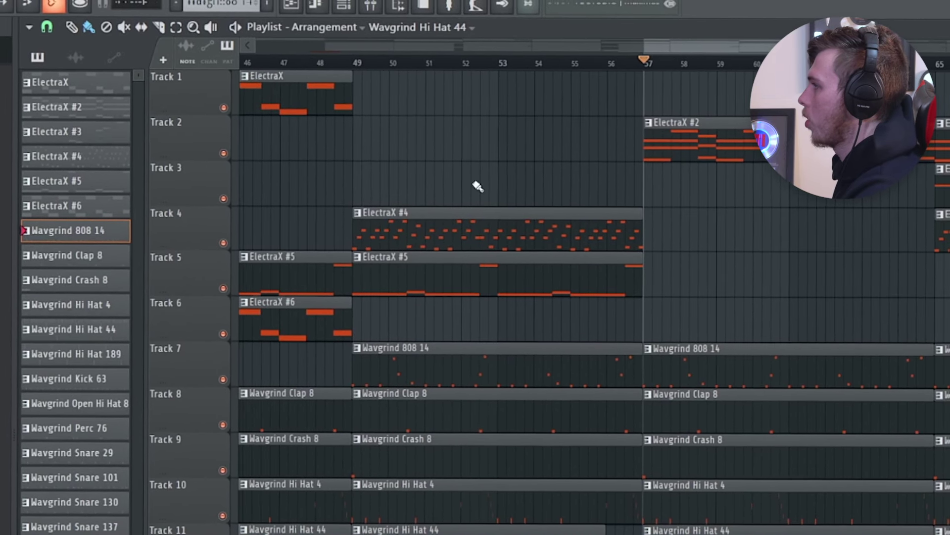
pyautogui.click(357, 59)
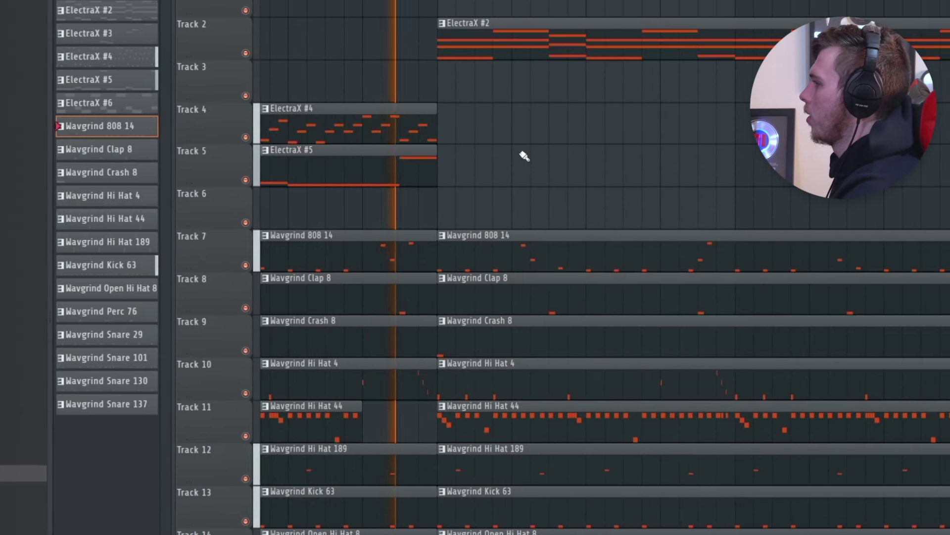
# - Follow playback into the section starting at bar 57 and examine how the melody and drum clips are laid out across the full arrangement
pyautogui.scroll(-2, 537, 143)
pyautogui.moveTo(557, 161); pyautogui.dragTo(438, 165)
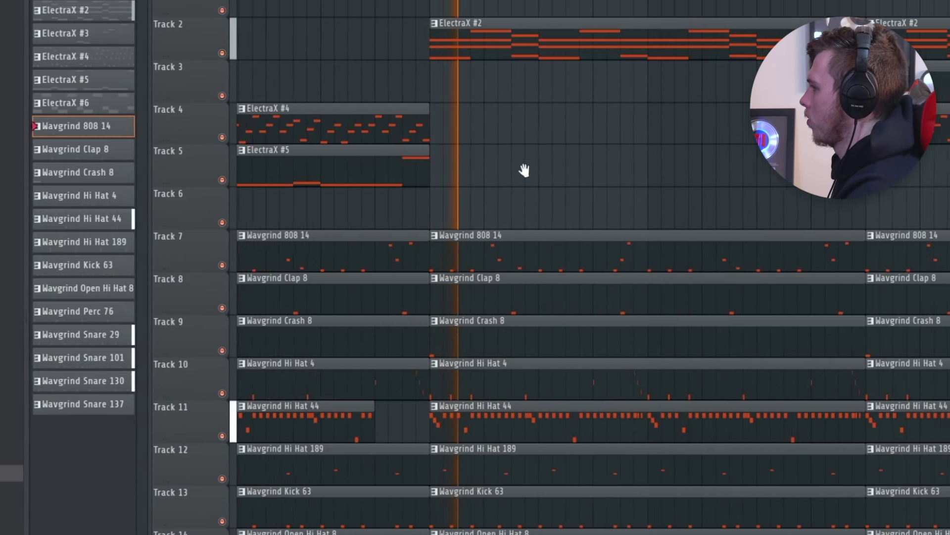
pyautogui.scroll(2, 524, 149)
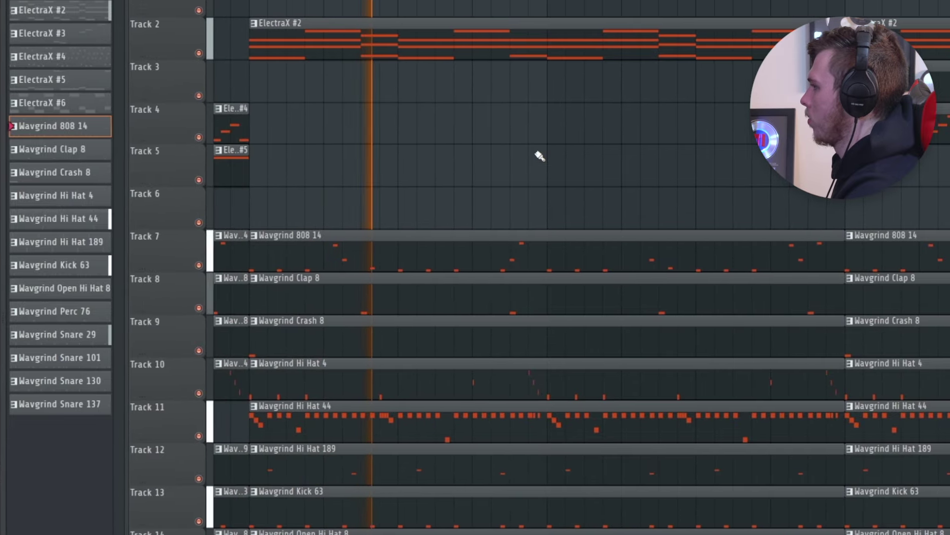
pyautogui.scroll(-3, 522, 156)
pyautogui.moveTo(522, 161); pyautogui.dragTo(277, 195)
pyautogui.scroll(1, 605, 182)
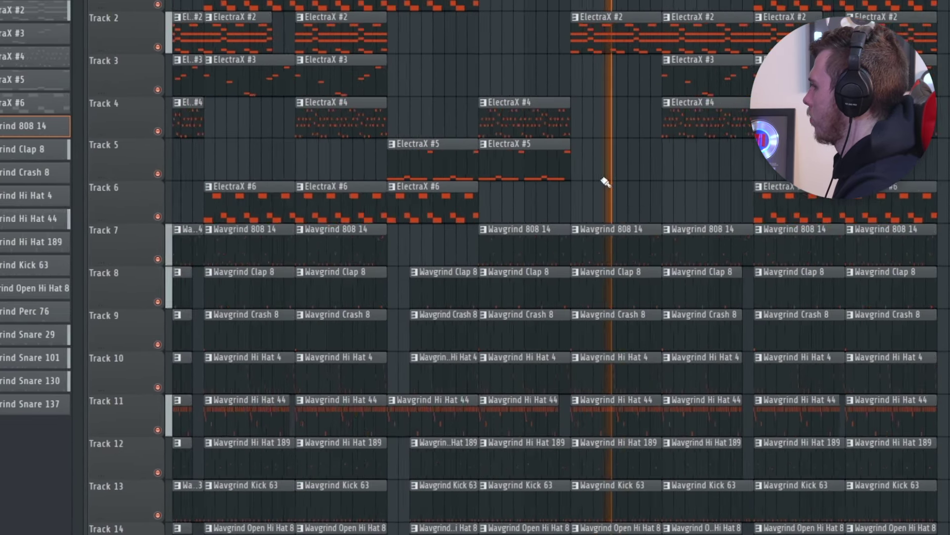
pyautogui.scroll(1, 606, 183)
pyautogui.scroll(2, 469, 191)
pyautogui.scroll(-4, 473, 190)
pyautogui.moveTo(346, 186); pyautogui.dragTo(481, 184)
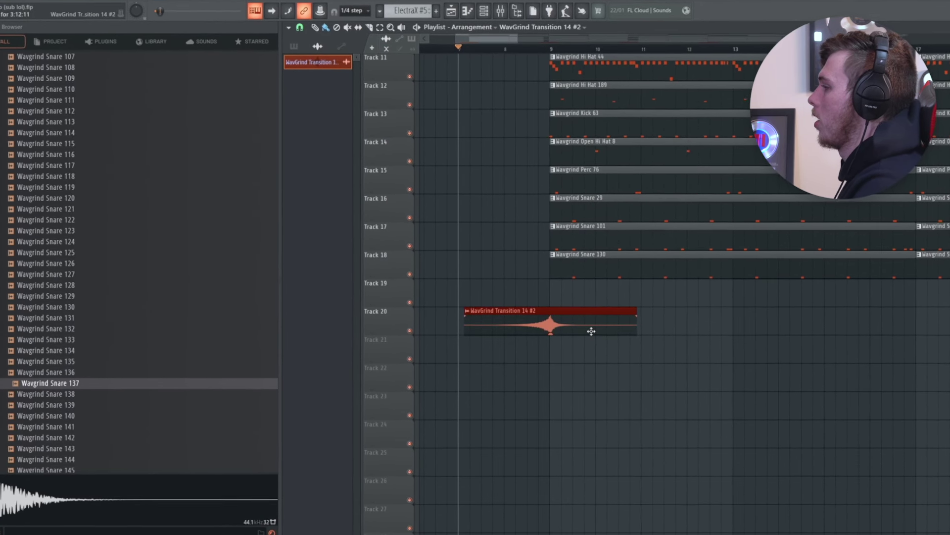
# - Play back the WavGrind Transition 14 #2 clip on Track 20 where it leads into the drums at bar 9
pyautogui.scroll(3, 586, 294)
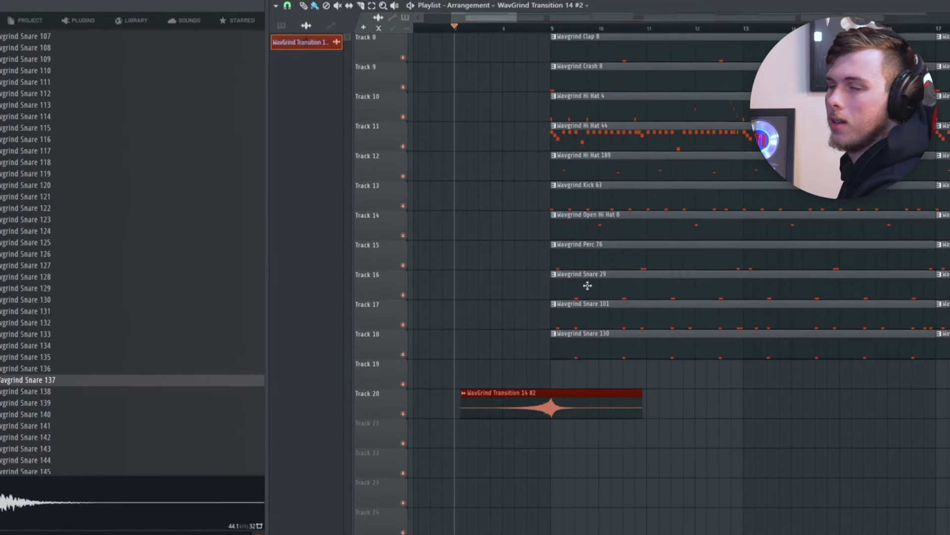
pyautogui.scroll(-4, 587, 286)
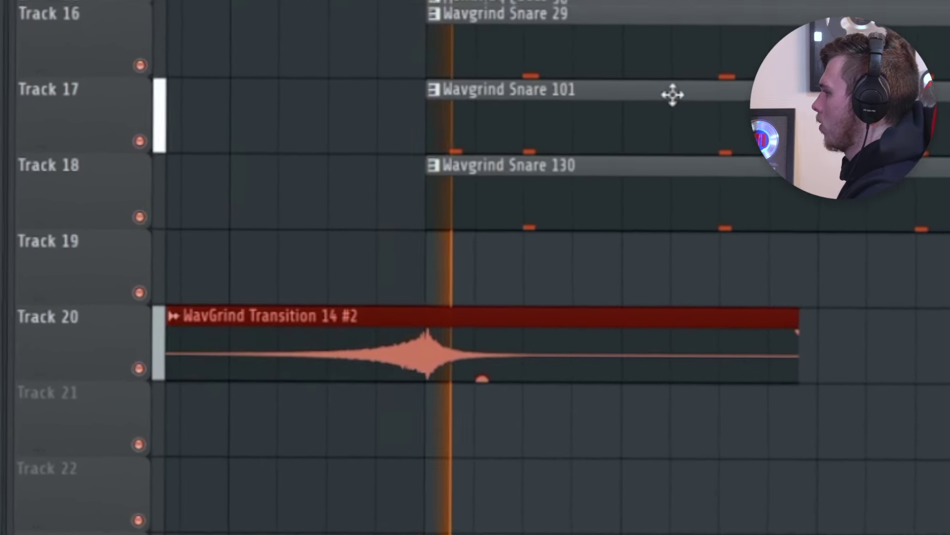
pyautogui.scroll(4, 671, 94)
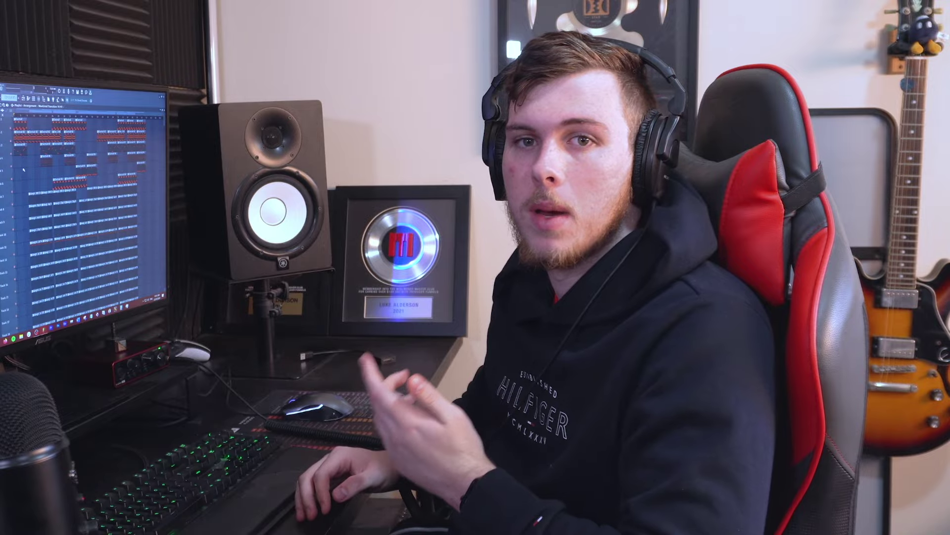